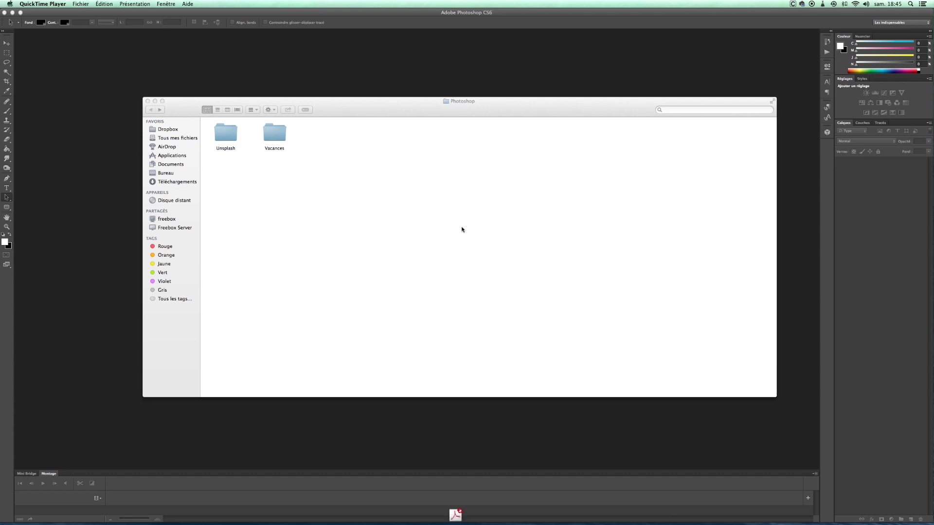
# Step: Open the first TIFF photo from the Vacances folder in Photoshop
pyautogui.doubleClick(270, 131)
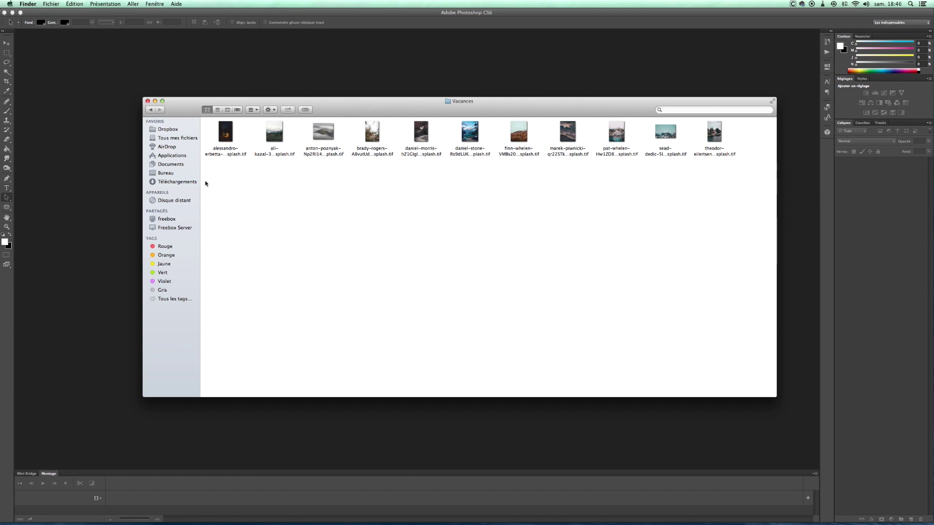
pyautogui.moveTo(224, 140); pyautogui.dragTo(84, 122)
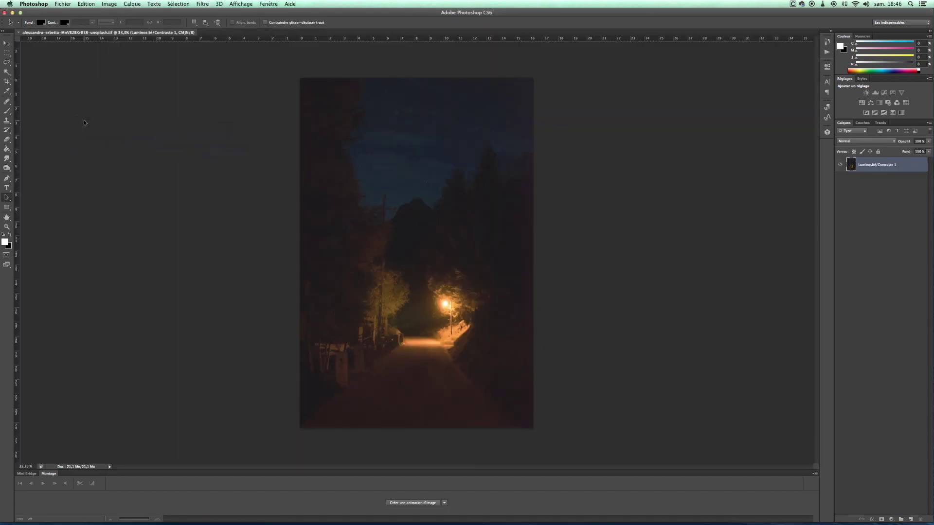
# Step: Check the photo's pixel dimensions and resolution in the Image Size settings
pyautogui.click(132, 4)
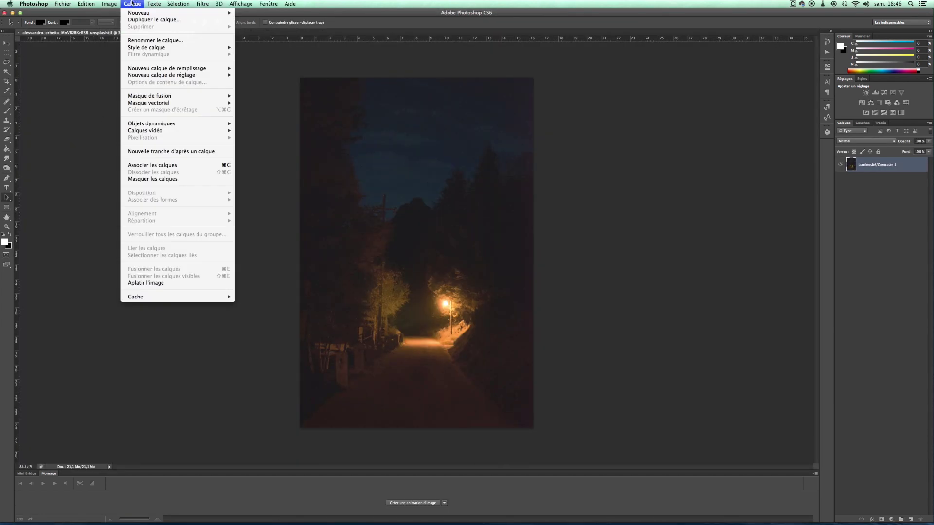
pyautogui.moveTo(108, 14)
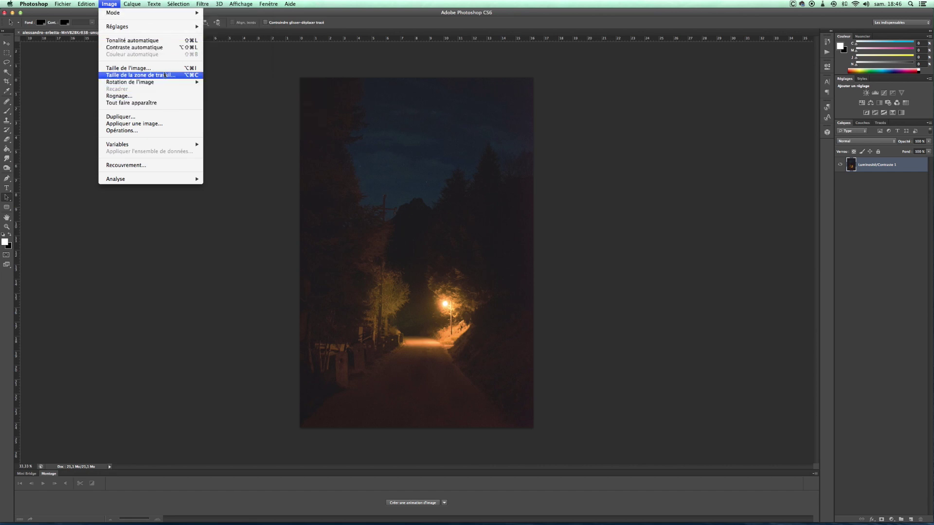
pyautogui.press('Escape')
pyautogui.click(109, 4)
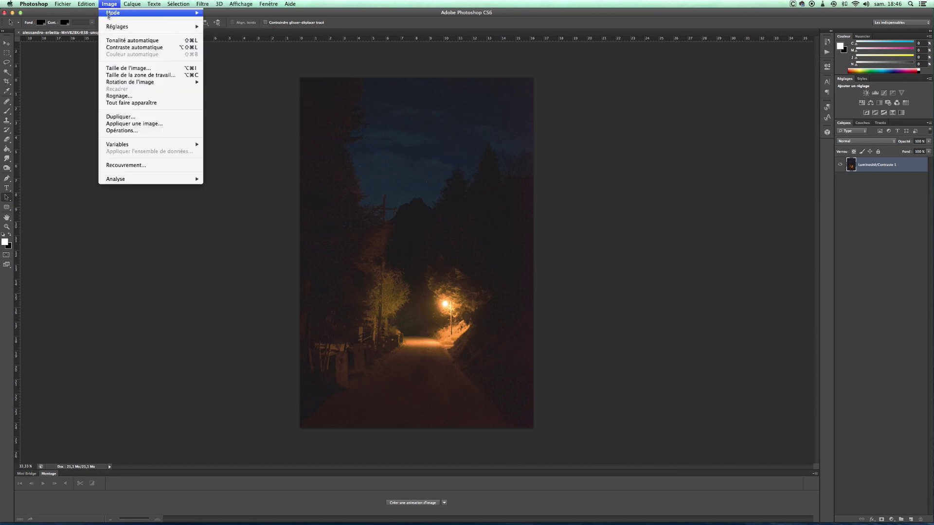
pyautogui.click(129, 68)
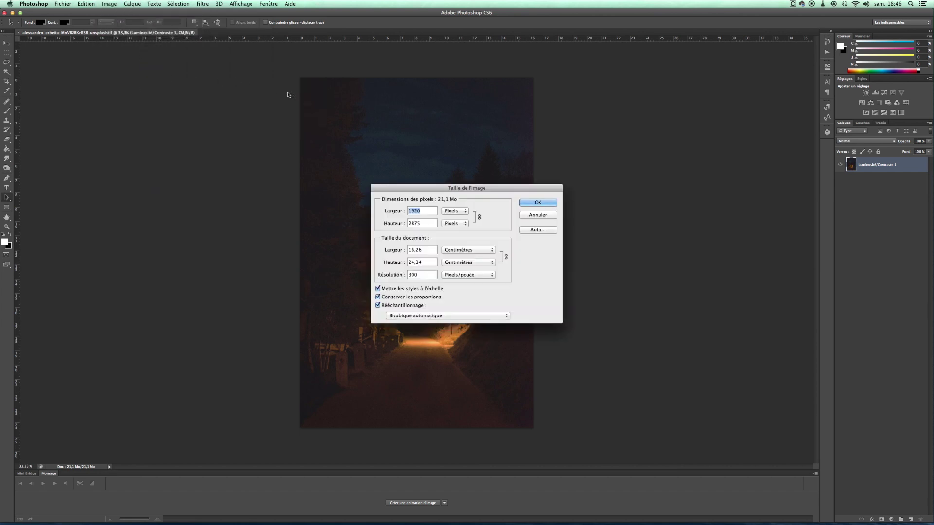
pyautogui.doubleClick(432, 273)
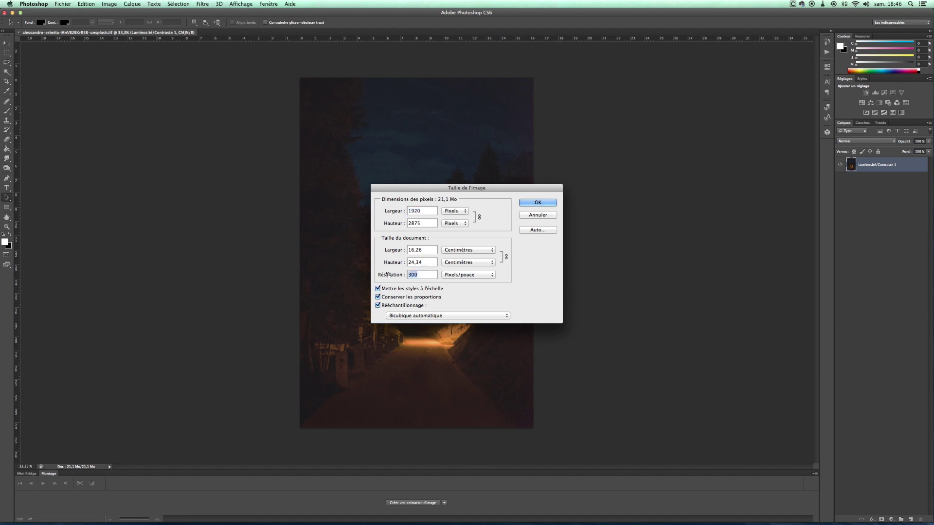
pyautogui.click(529, 203)
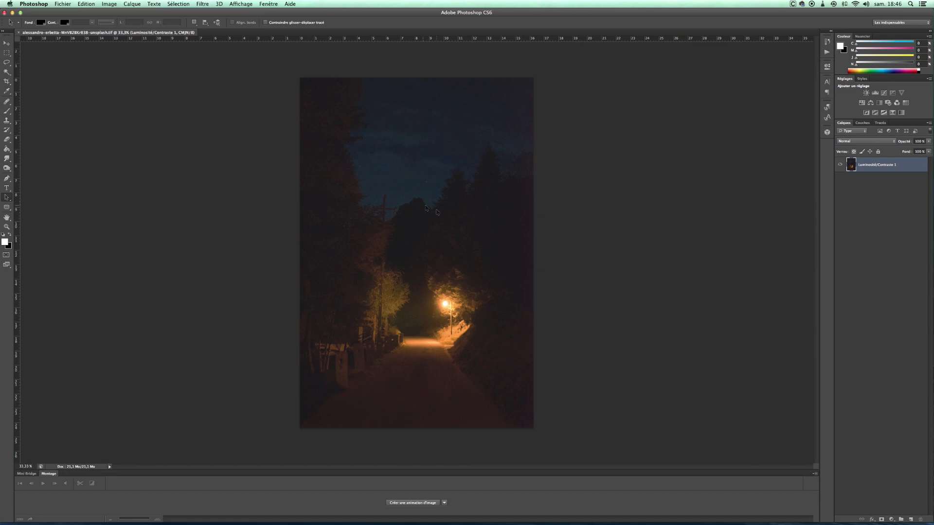
pyautogui.hotkey('ctrl', 'Up')
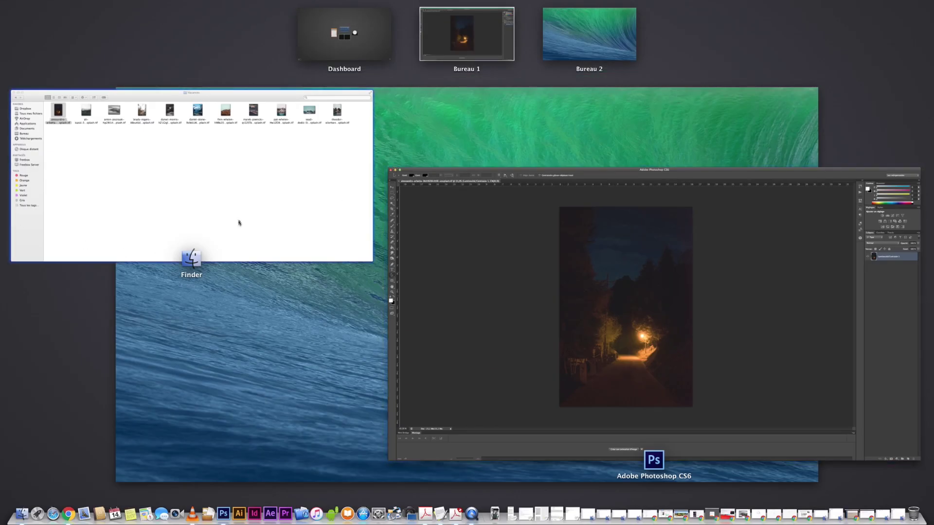
pyautogui.click(582, 270)
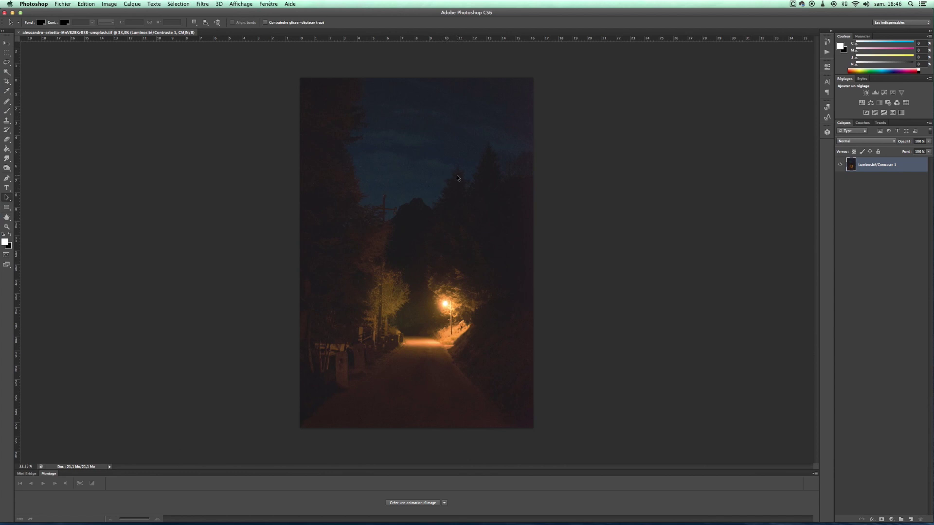
# Step: Display the Scripts (actions) list and review the operations stored in the "Reflet dans l'eau (texte)" script
pyautogui.click(267, 5)
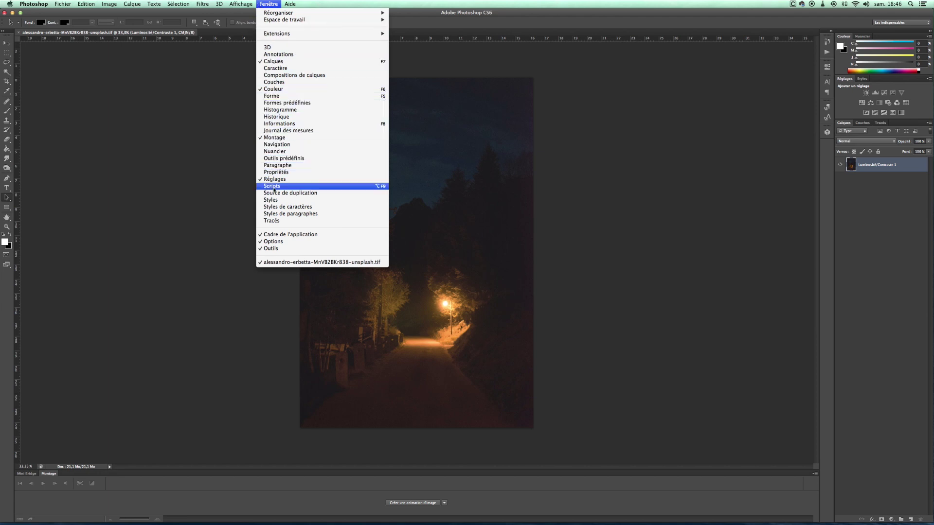
pyautogui.click(317, 189)
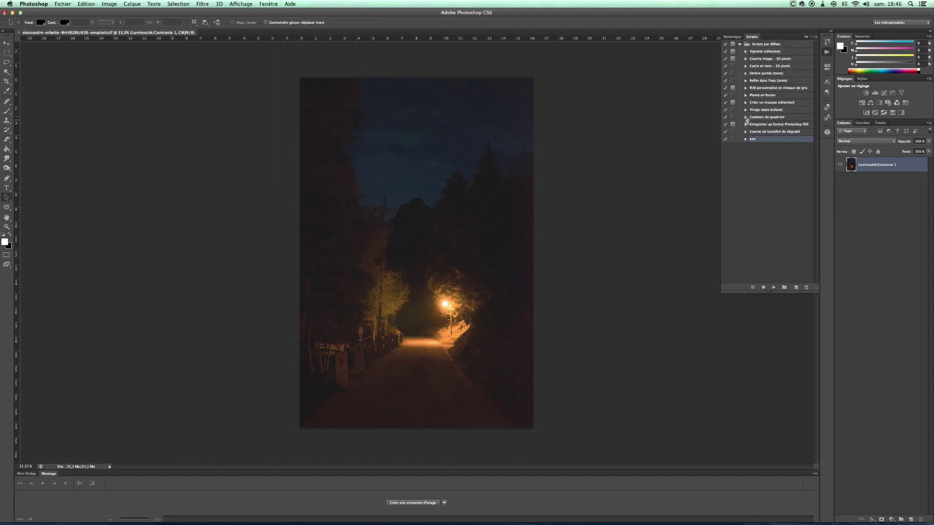
pyautogui.click(746, 81)
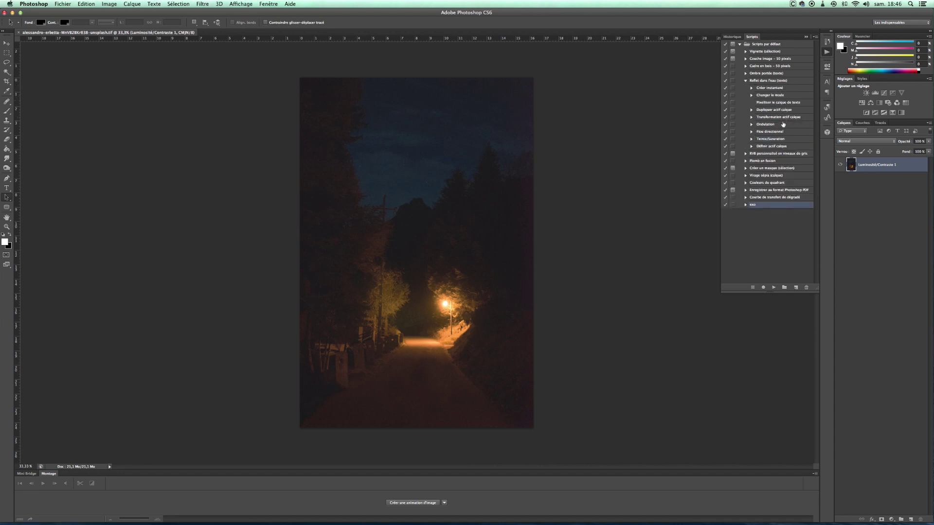
pyautogui.click(746, 81)
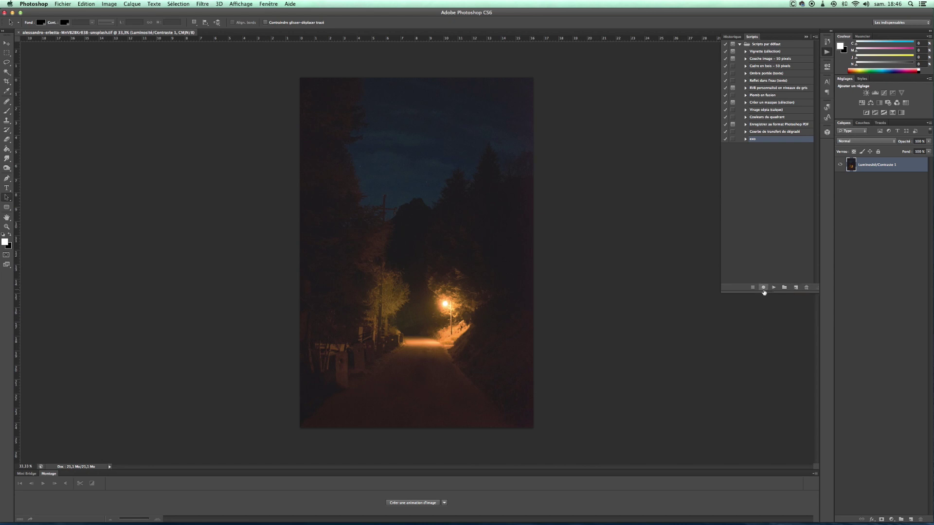
# Step: Create a new script named Vacances in the "Scripts par défaut" set and start recording it
pyautogui.click(796, 287)
pyautogui.write('Vacances')
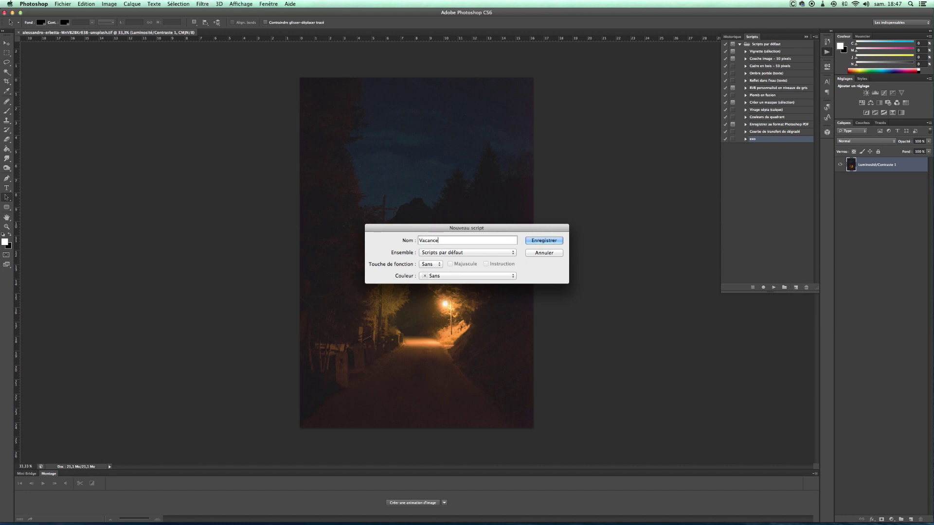
pyautogui.press('Return')
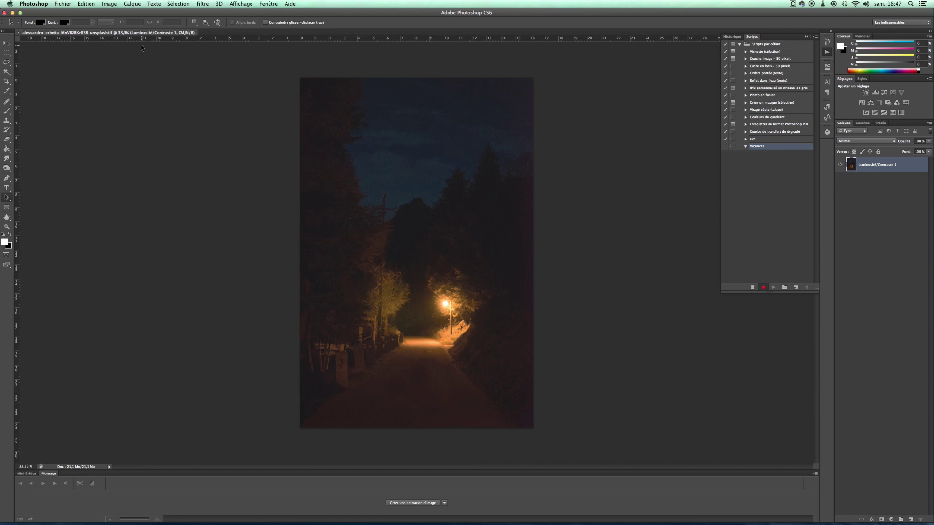
# Step: Convert the photo's colour mode to RGB (Couleurs RVB)
pyautogui.click(113, 7)
pyautogui.moveTo(115, 14)
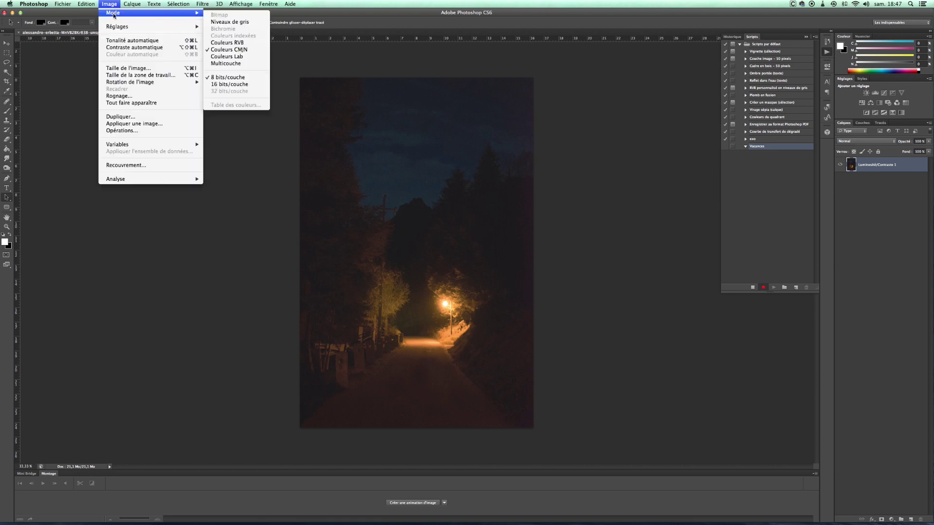
pyautogui.click(245, 56)
# Step: Set the image resolution to 72 pixels/inch with resampling (Rééchantillonnage) turned off
pyautogui.click(109, 4)
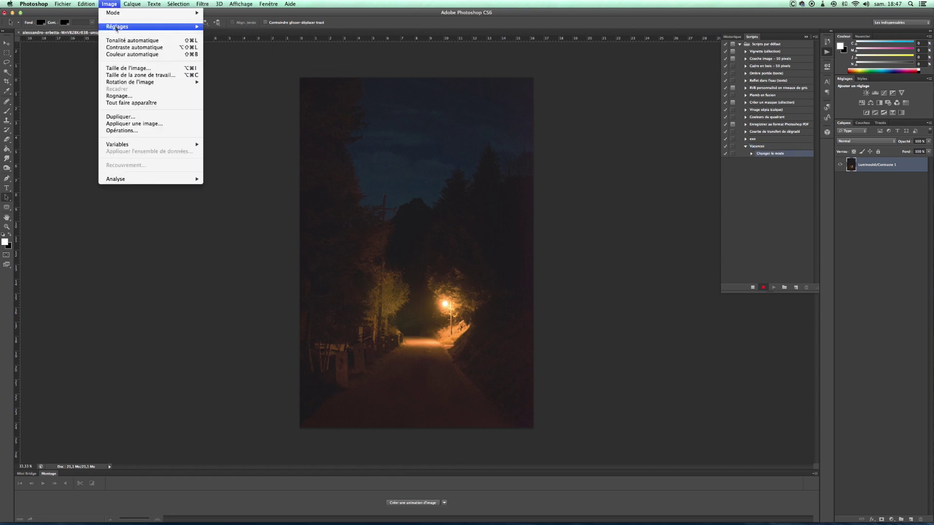
pyautogui.click(130, 69)
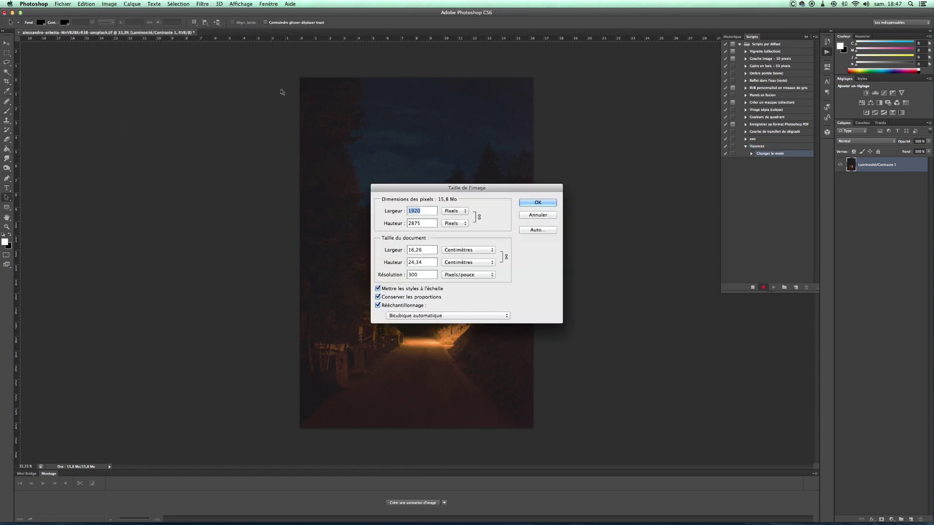
pyautogui.doubleClick(413, 276)
pyautogui.write('72')
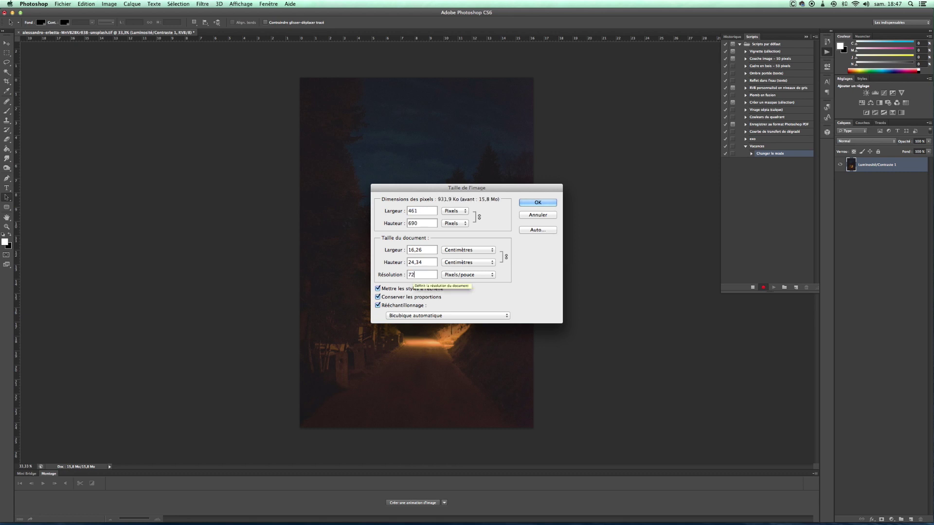
pyautogui.click(379, 306)
pyautogui.click(378, 306)
pyautogui.click(379, 306)
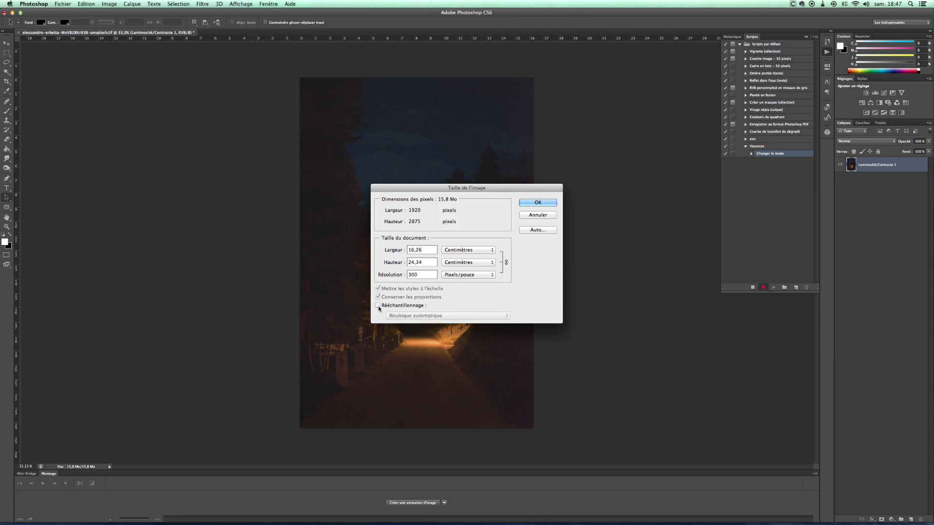
pyautogui.doubleClick(421, 272)
pyautogui.write('72')
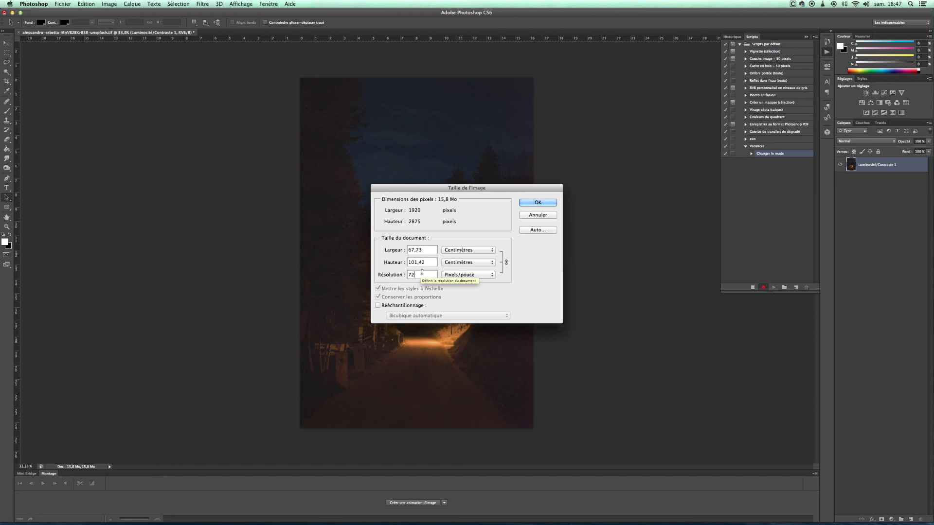
pyautogui.click(529, 204)
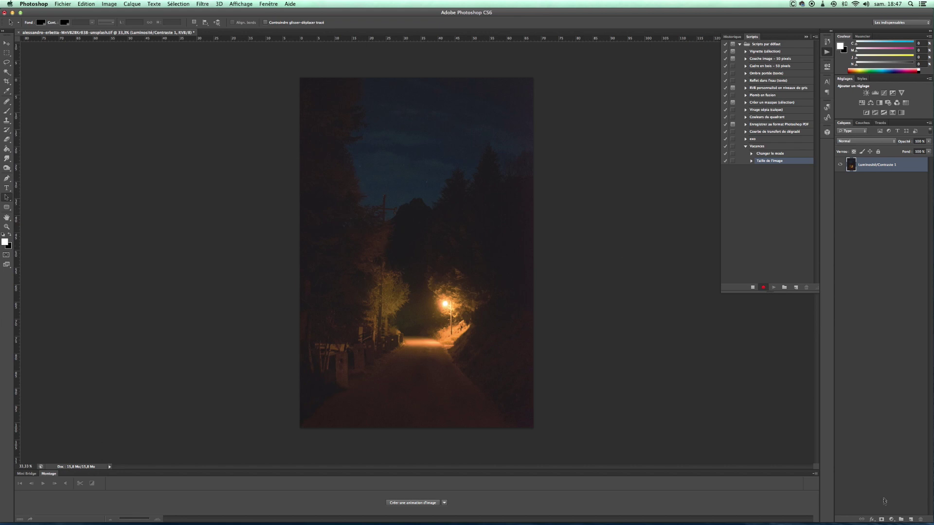
# Step: Add a Luminosité/Contraste adjustment layer above the photo with its contrast set to 45
pyautogui.click(891, 520)
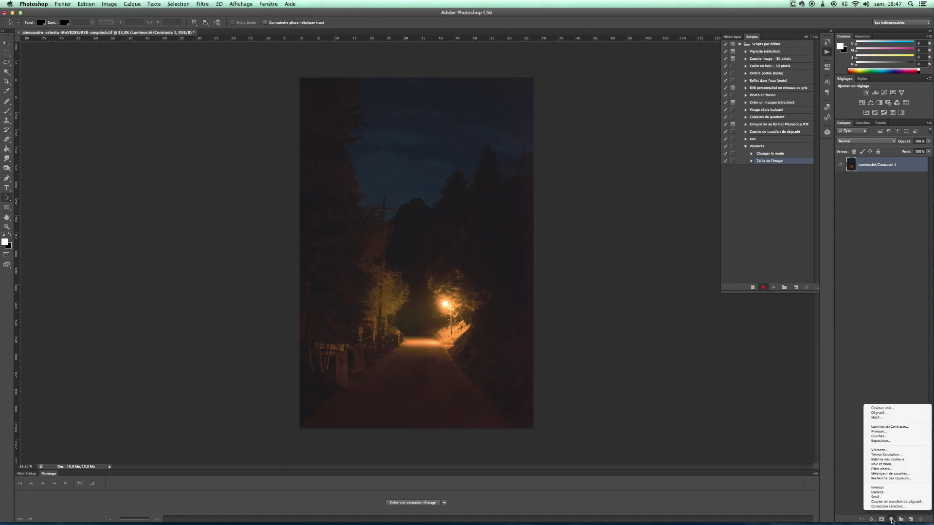
pyautogui.click(889, 426)
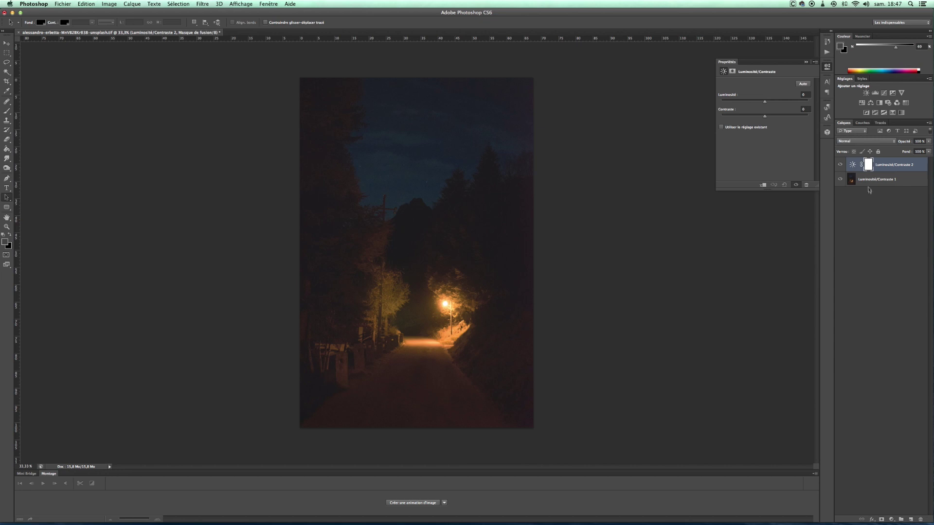
pyautogui.click(785, 117)
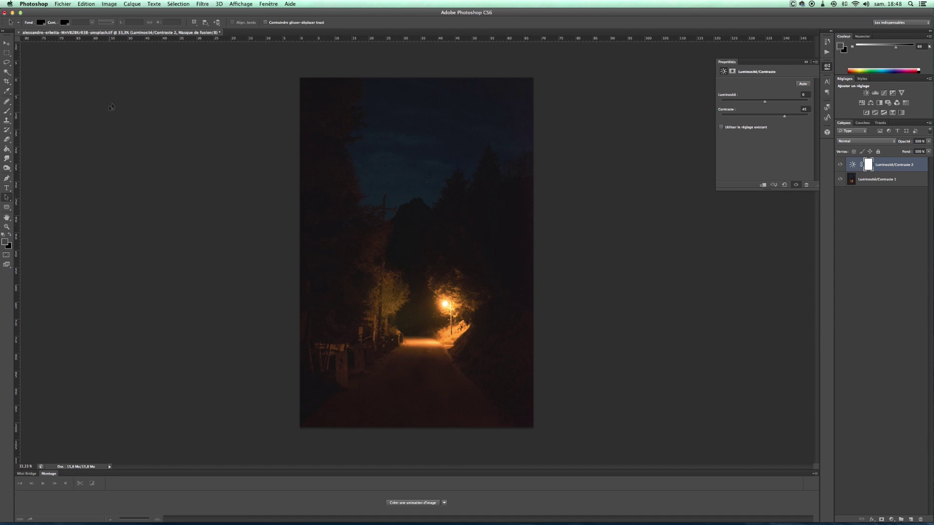
# Step: Start a Save As of the photo and create a new folder named Vacances2 inside the Photoshop folder as its destination
pyautogui.click(63, 4)
pyautogui.click(79, 89)
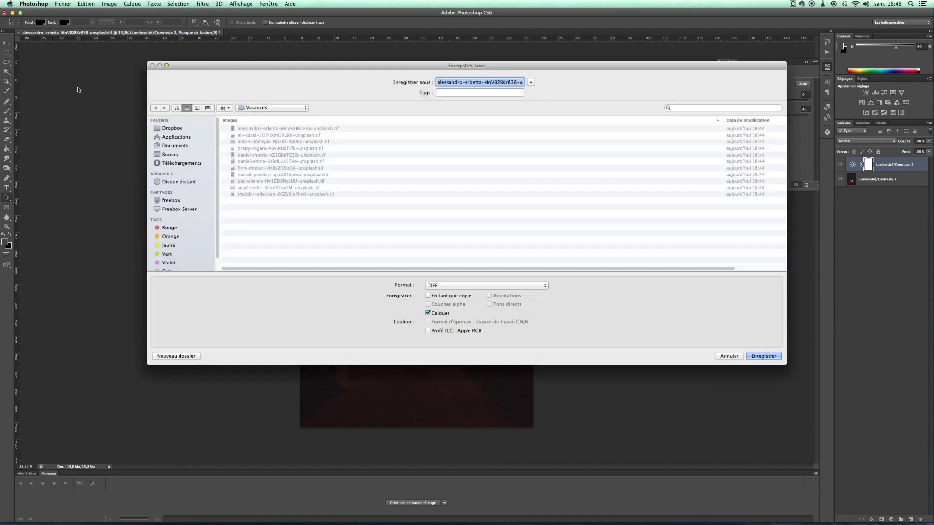
pyautogui.click(284, 108)
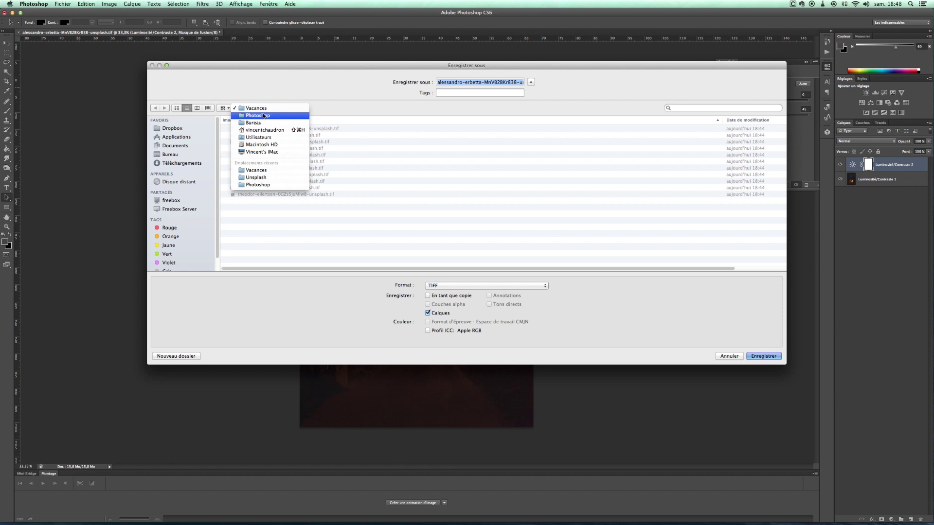
pyautogui.click(262, 116)
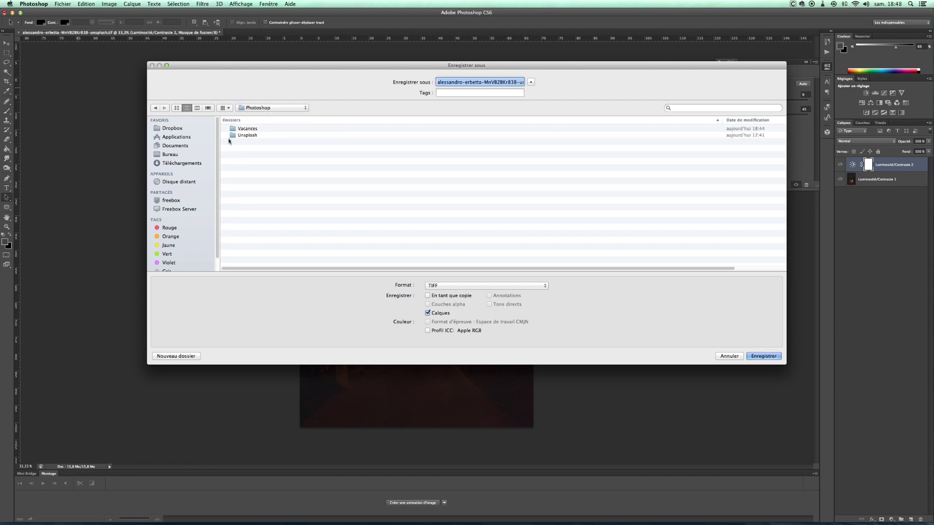
pyautogui.click(185, 356)
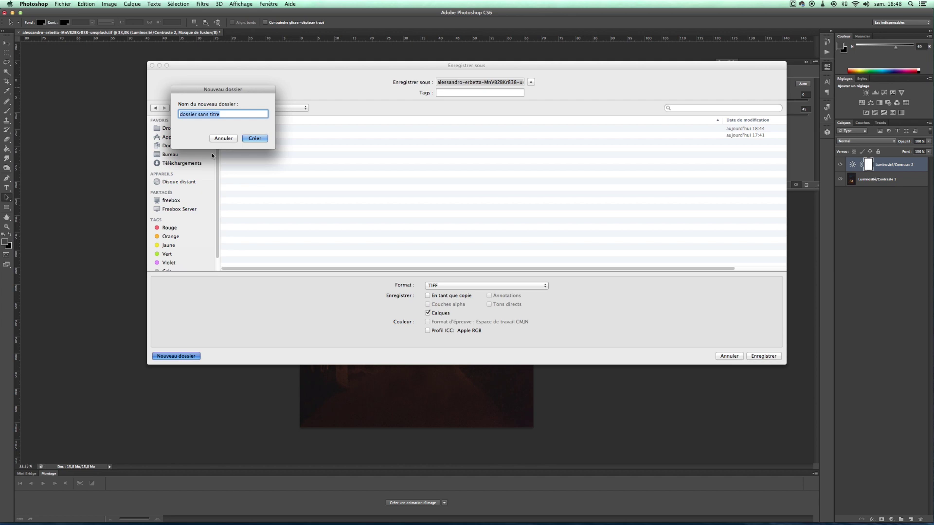
pyautogui.write('Vacances')
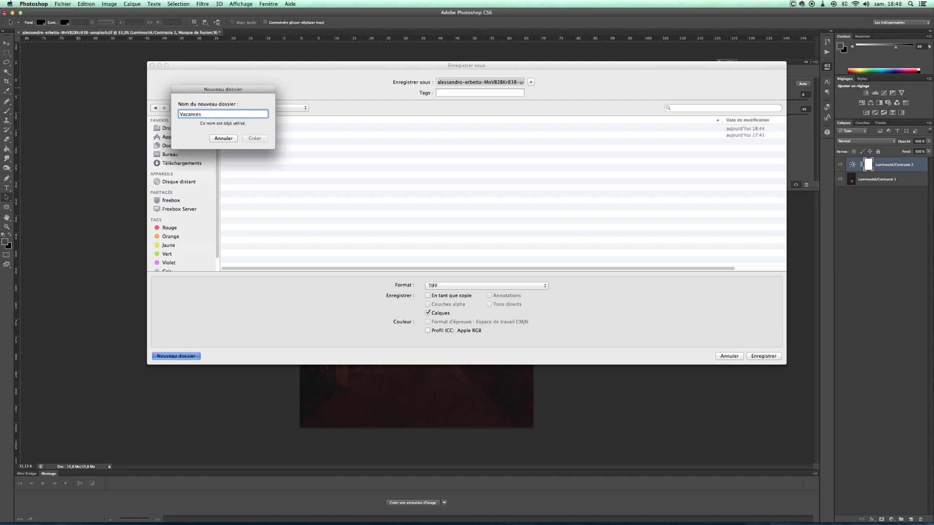
pyautogui.write('2')
pyautogui.press('Return')
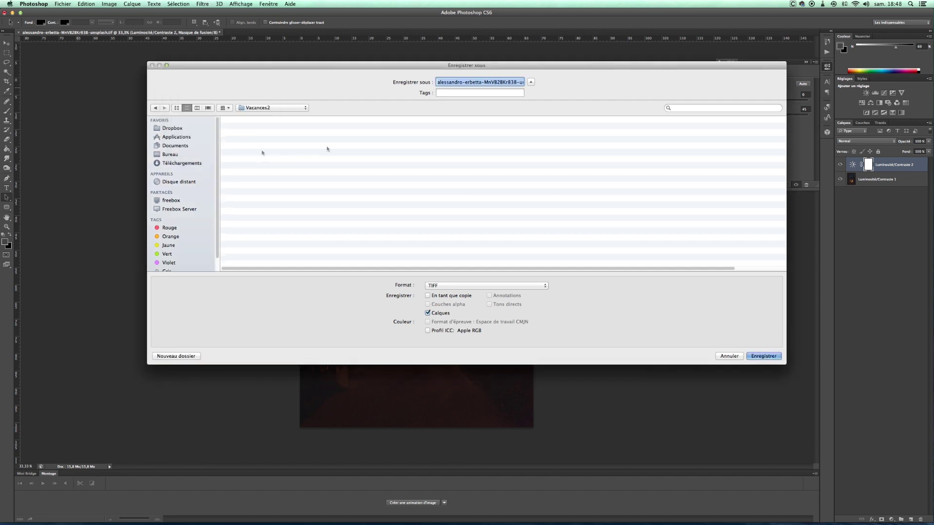
# Step: Save the photo as a JPEG in Vacances2 with the Apple RGB ICC profile, quality 12 (Maximum) and the progressive optimised format
pyautogui.click(470, 287)
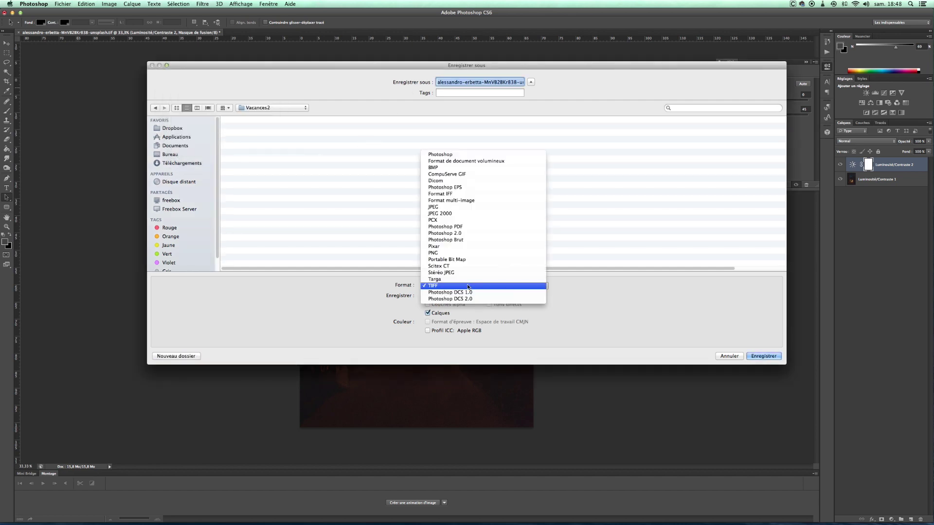
pyautogui.click(447, 206)
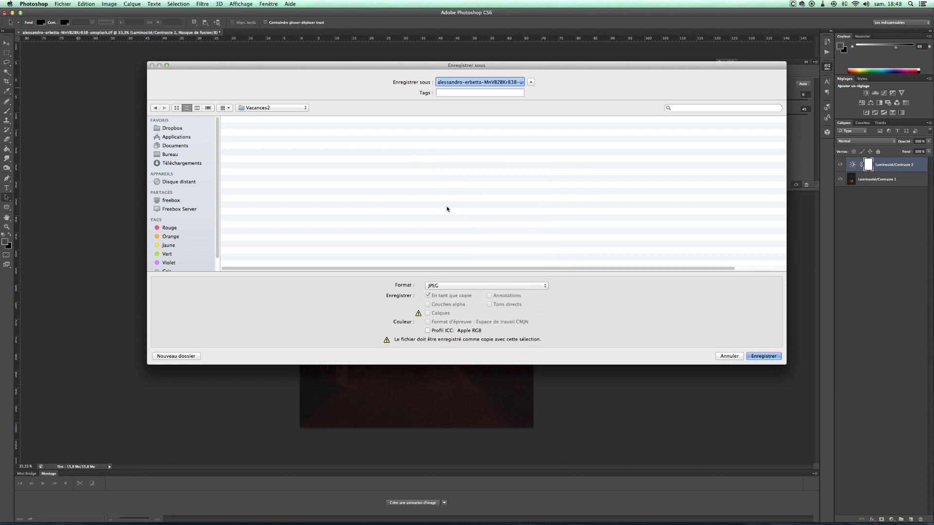
pyautogui.click(428, 331)
pyautogui.click(764, 356)
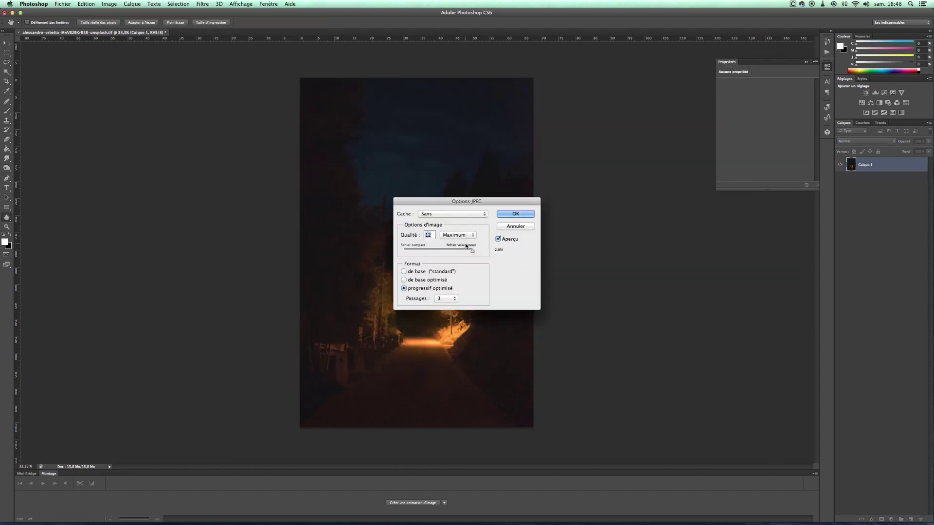
pyautogui.click(514, 217)
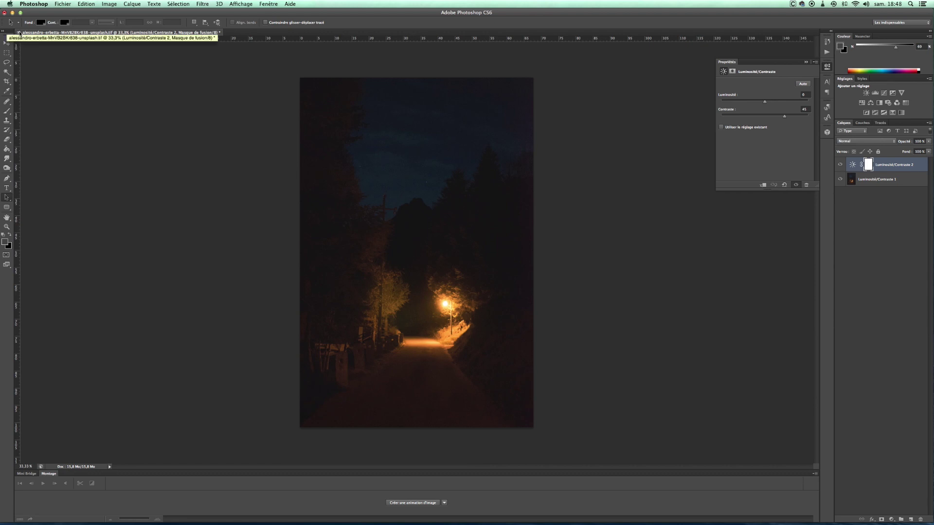
# Step: Close the photo without saving its changes and stop recording the Vacances script
pyautogui.press('super+q')
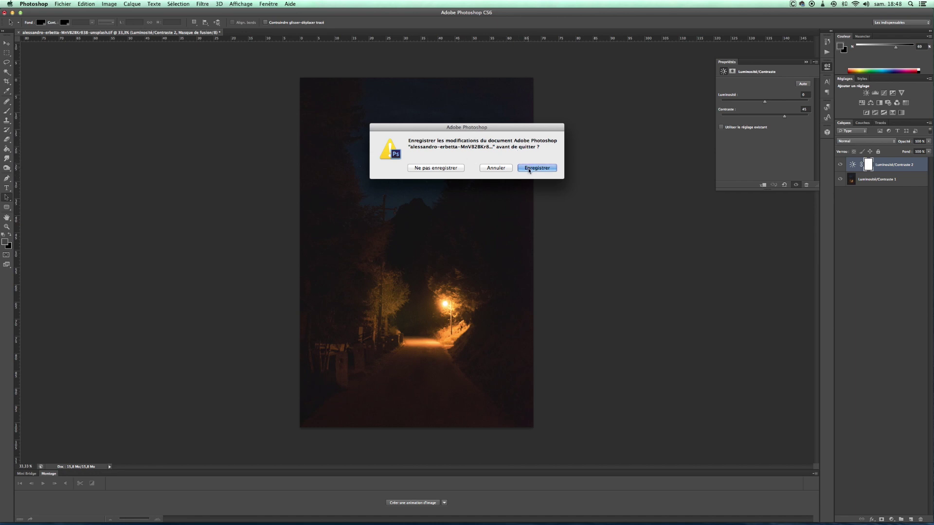
pyautogui.click(454, 168)
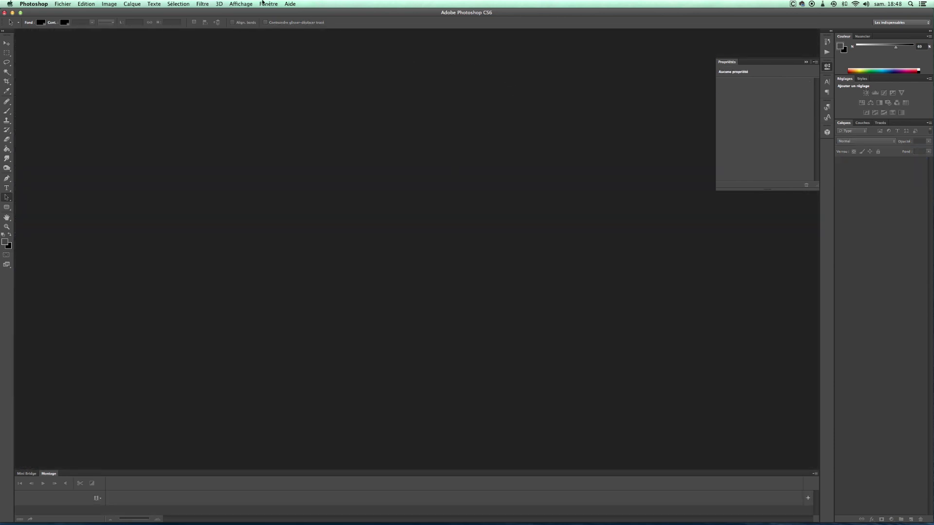
pyautogui.click(263, 2)
pyautogui.click(275, 186)
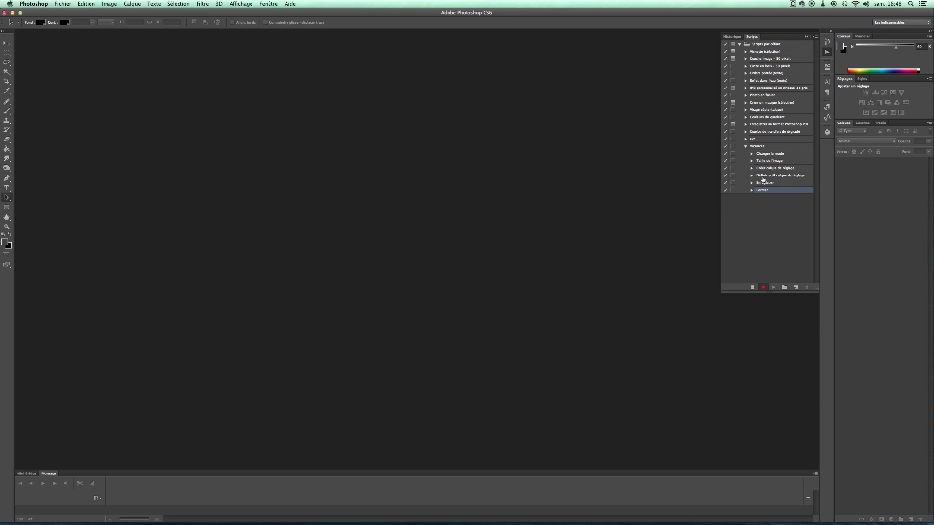
pyautogui.click(752, 288)
# Step: Switch to Finder and move the JPEG in the Vacances2 folder to the trash
pyautogui.press('F3')
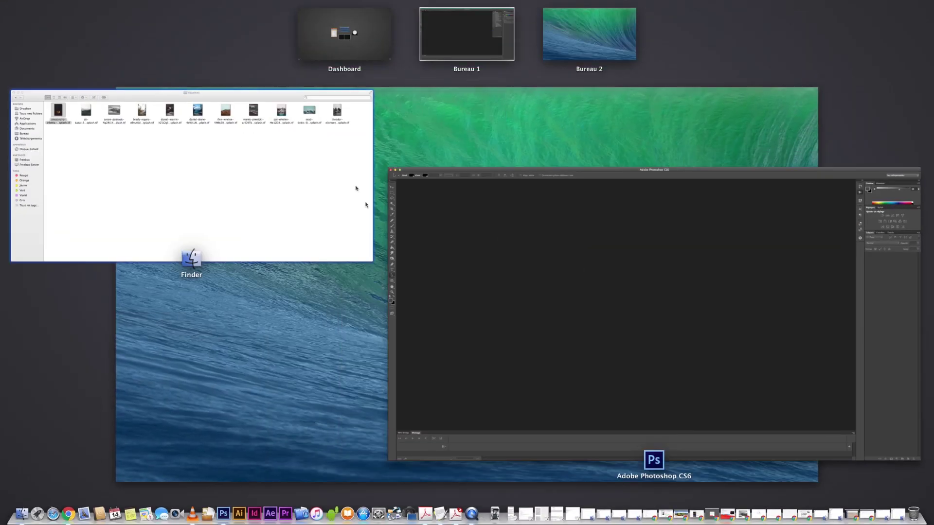
pyautogui.click(356, 183)
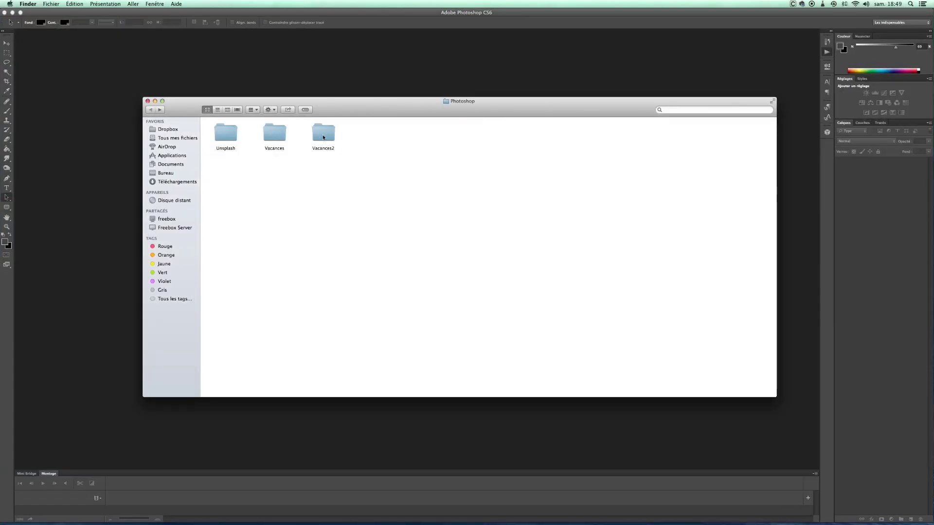
pyautogui.doubleClick(323, 138)
pyautogui.moveTo(226, 132); pyautogui.dragTo(913, 514)
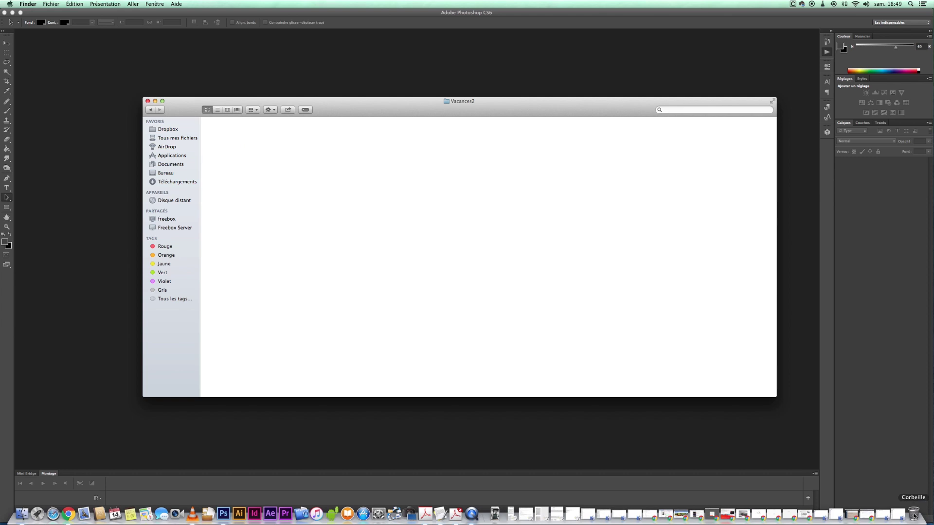
# Step: Check the TIFF source photos in the Vacances folder and return to Photoshop
pyautogui.click(151, 111)
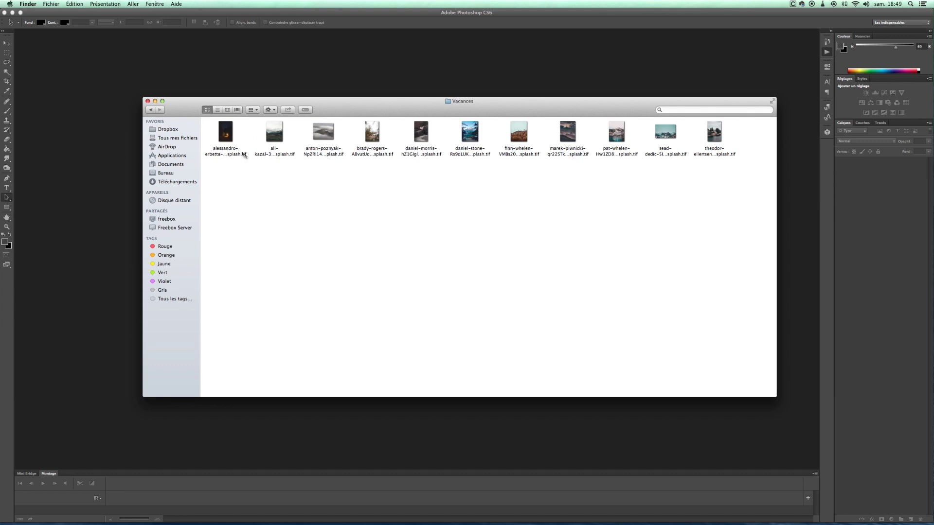
pyautogui.click(159, 110)
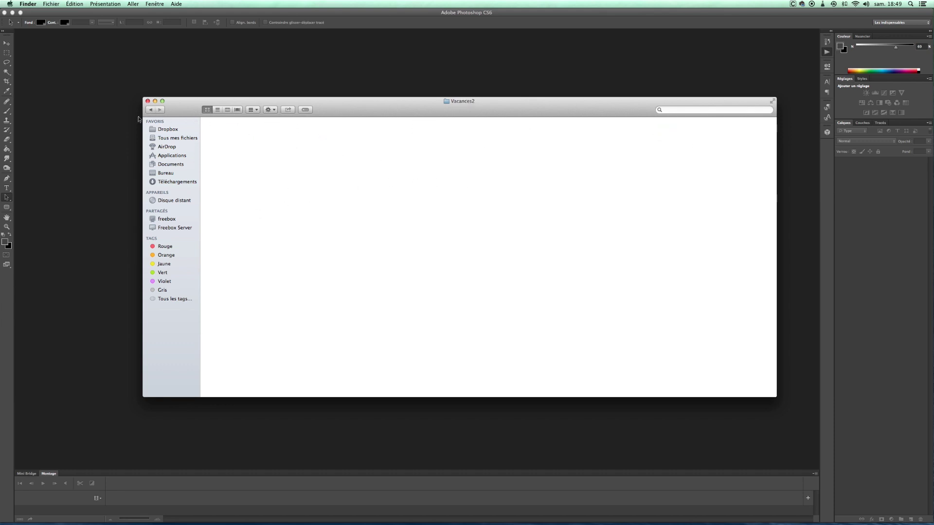
pyautogui.click(119, 162)
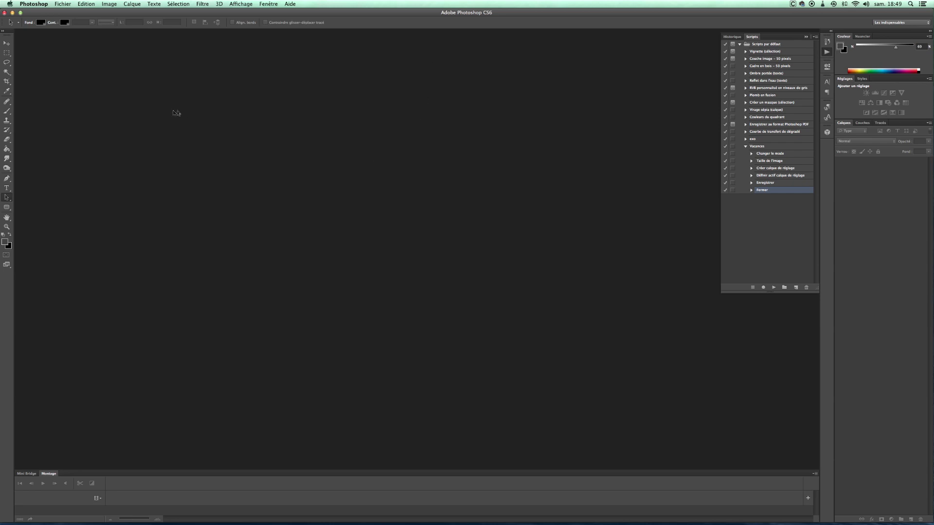
# Step: Start batch processing (Traitement par lots) with the Vacances script from the Scripts par défaut set
pyautogui.click(62, 5)
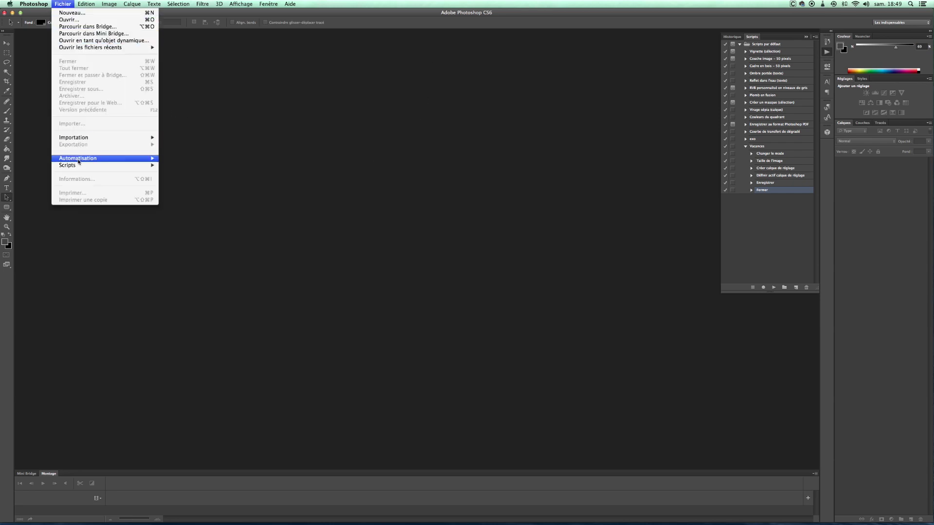
pyautogui.moveTo(78, 160)
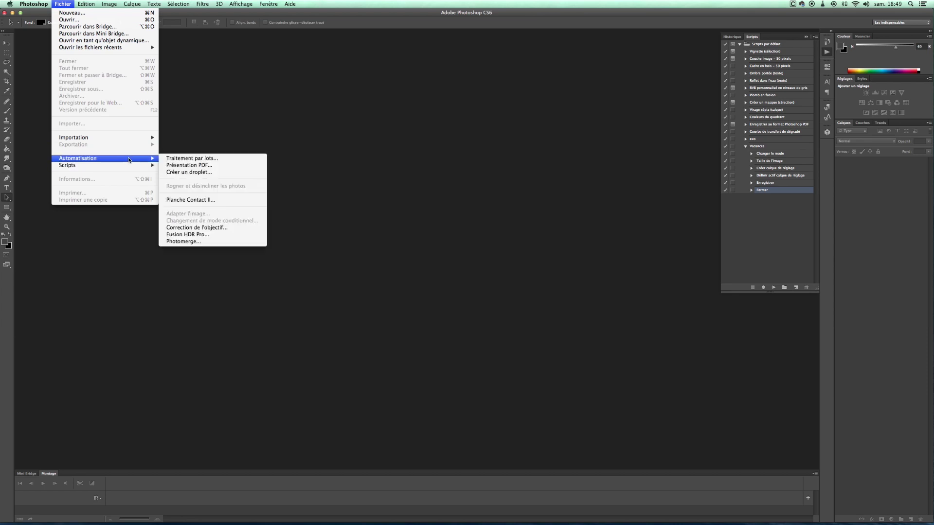
pyautogui.click(233, 159)
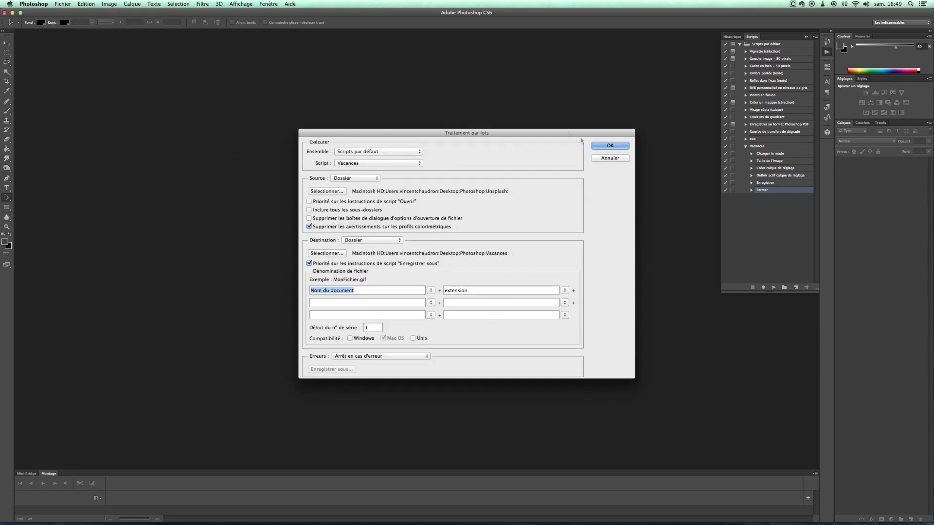
pyautogui.click(412, 152)
pyautogui.click(413, 153)
pyautogui.click(378, 163)
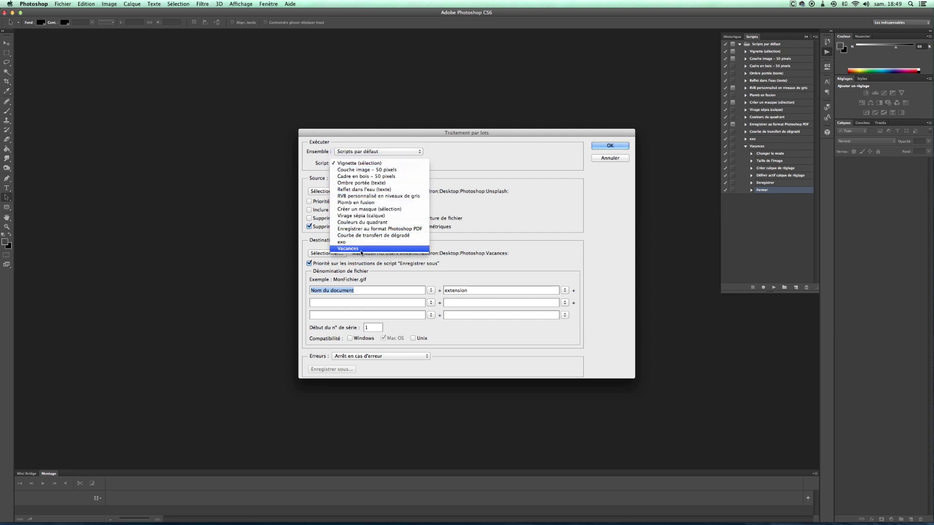
pyautogui.click(361, 252)
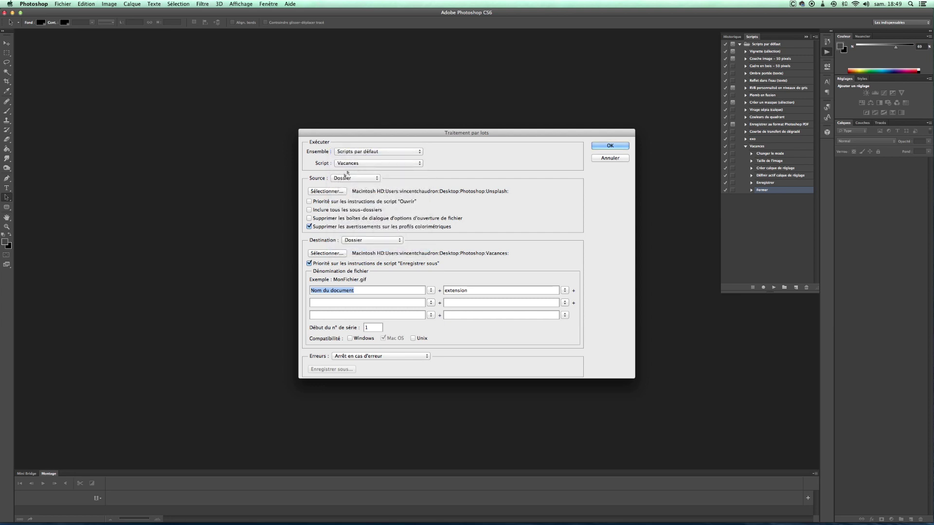
# Step: Set the batch source folder to Vacances inside the Photoshop folder
pyautogui.click(341, 190)
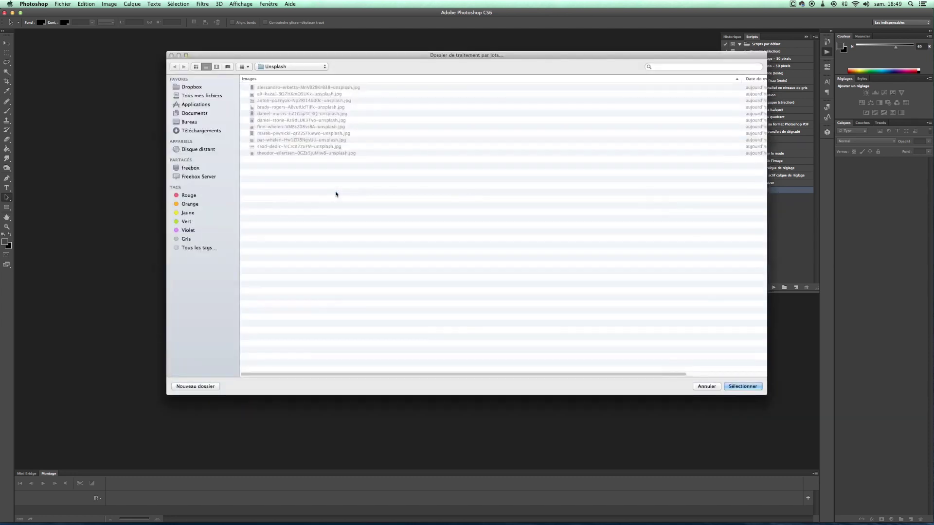
pyautogui.click(311, 67)
pyautogui.click(301, 76)
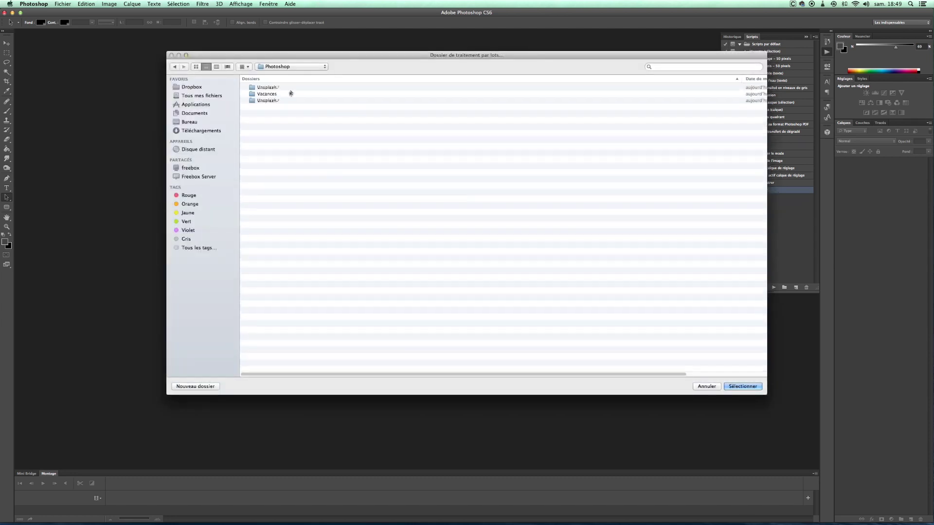
pyautogui.doubleClick(275, 93)
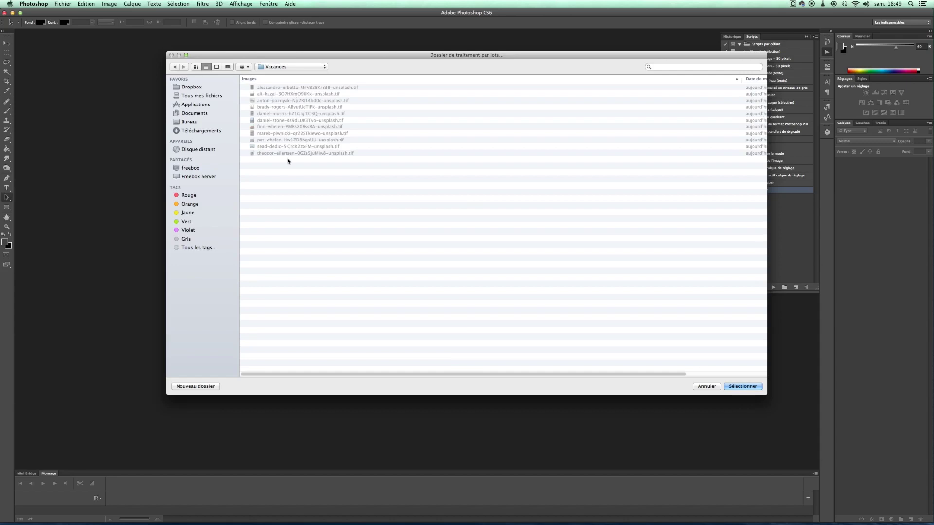
pyautogui.click(745, 387)
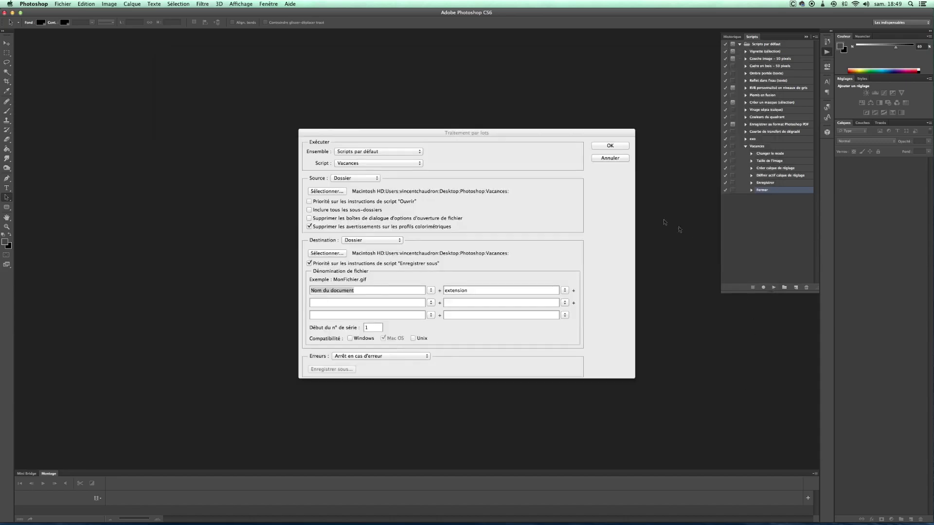
# Step: Set the batch destination folder to Vacances2 inside the Photoshop folder
pyautogui.click(325, 253)
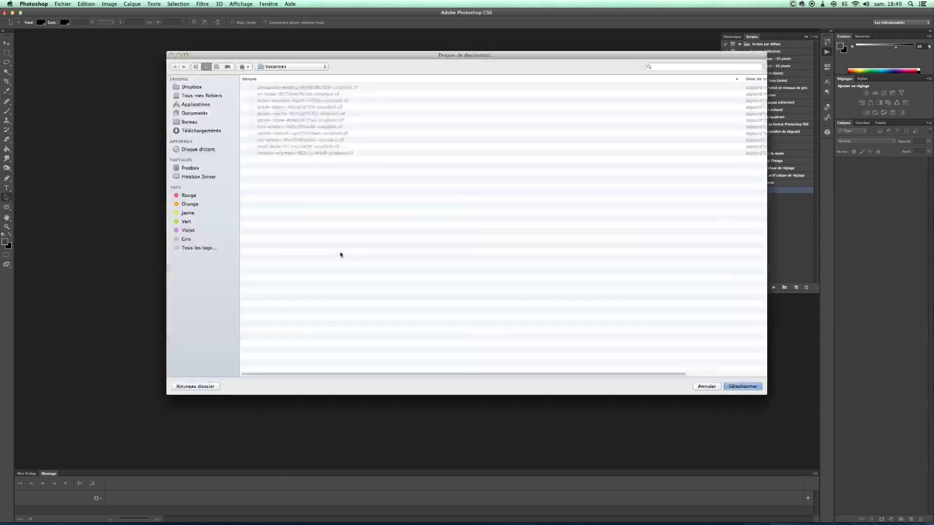
pyautogui.click(305, 68)
pyautogui.click(287, 77)
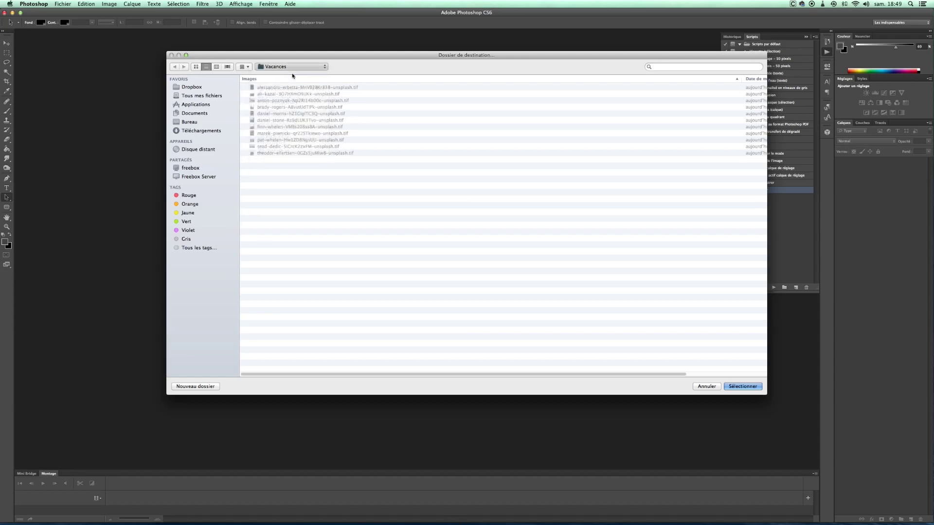
pyautogui.click(276, 95)
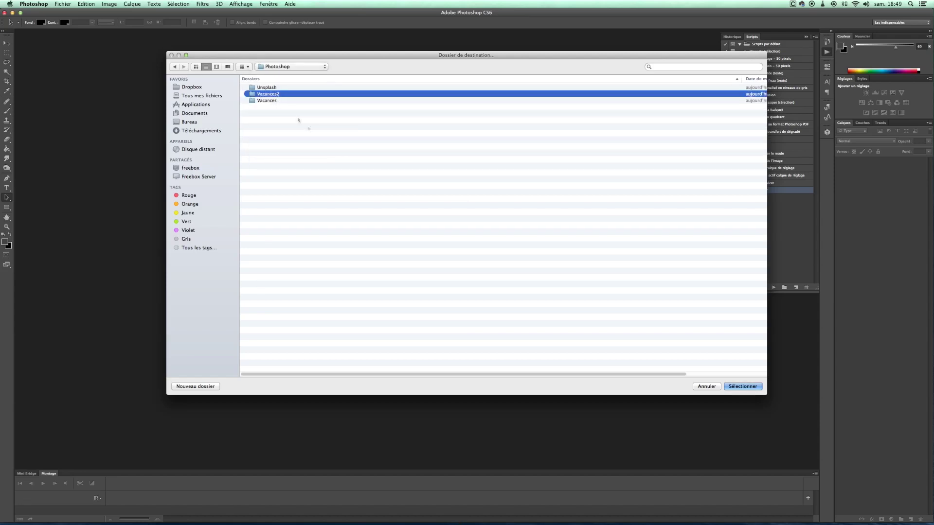
pyautogui.click(744, 388)
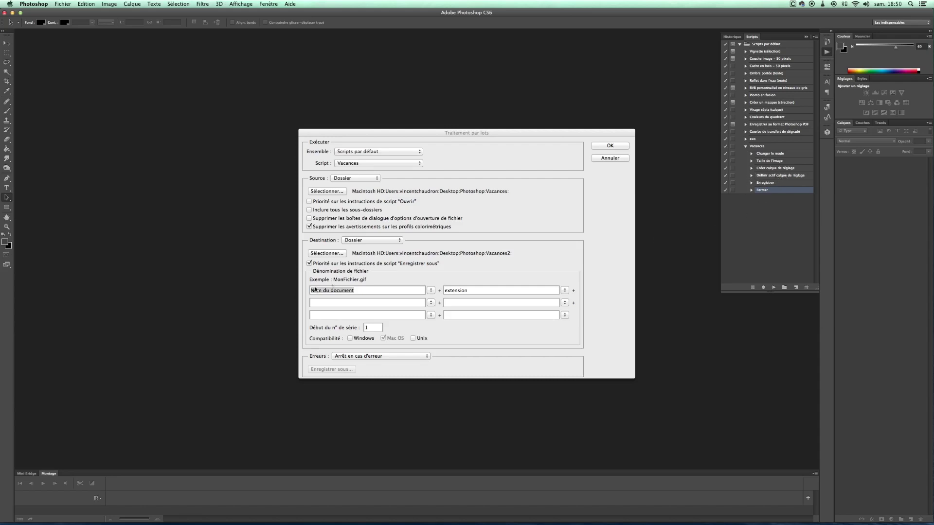
# Step: Run the batch with the option to override the script's "Enregistrer sous" instructions enabled
pyautogui.click(310, 263)
pyautogui.click(517, 194)
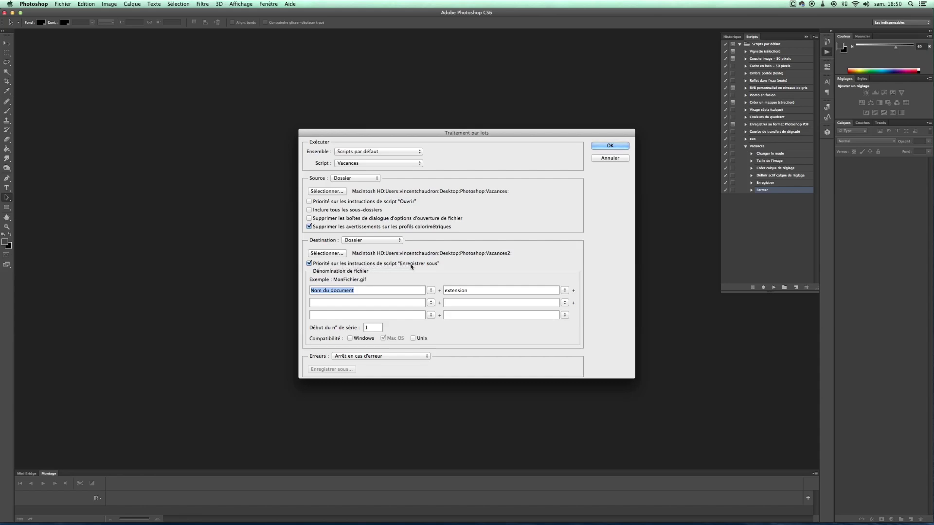
pyautogui.click(609, 146)
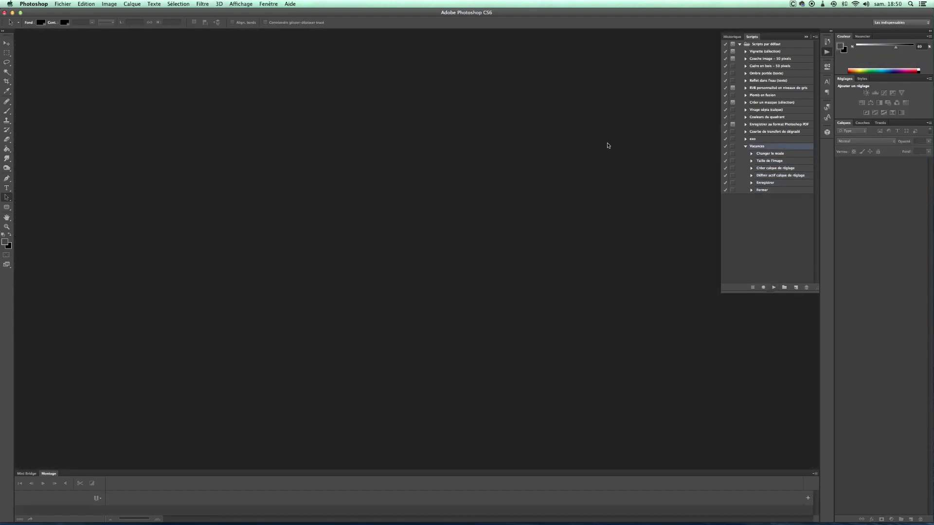
# Step: Switch to Finder and open the second JPEG from the Vacances2 folder in Photoshop
pyautogui.hotkey('ctrl', 'Up')
pyautogui.click(329, 139)
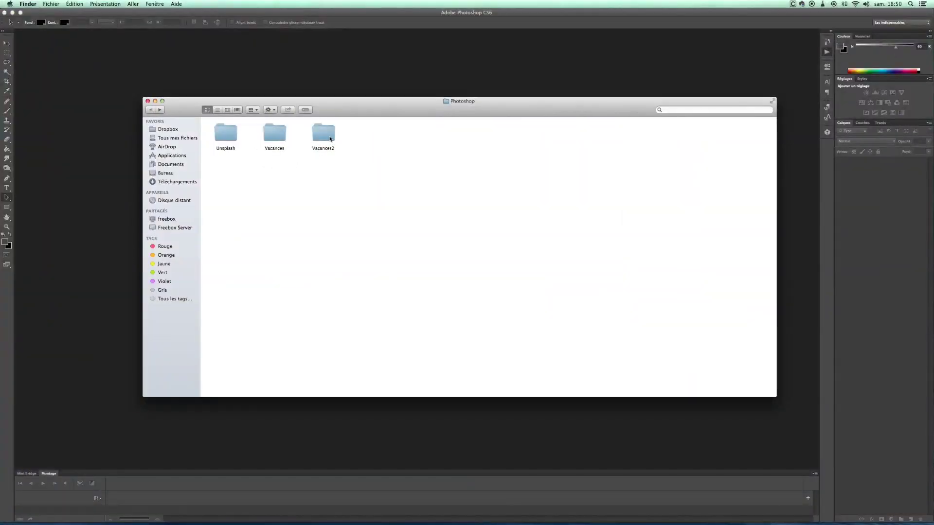
pyautogui.doubleClick(330, 139)
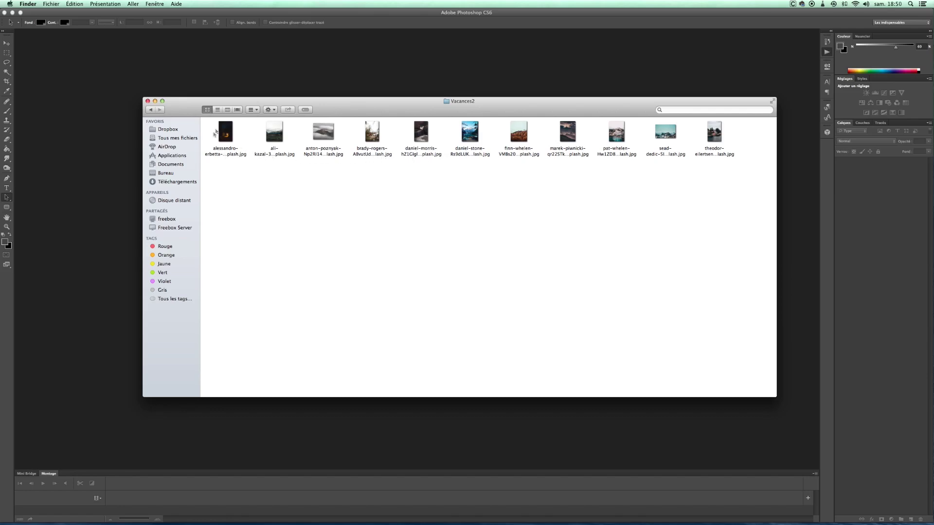
pyautogui.moveTo(275, 132); pyautogui.dragTo(80, 150)
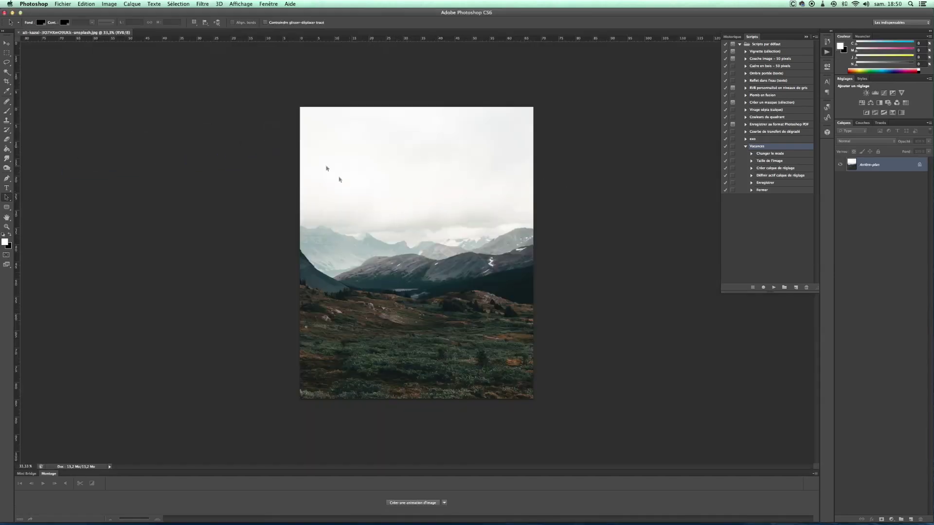
# Step: Check the opened JPEG's colour mode and its resolution in the image size settings
pyautogui.click(109, 3)
pyautogui.moveTo(108, 14)
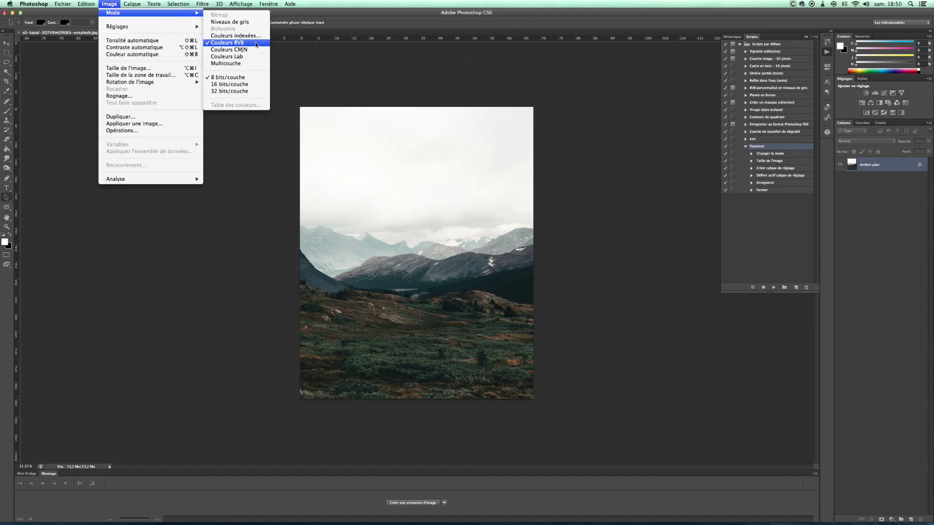
pyautogui.click(128, 68)
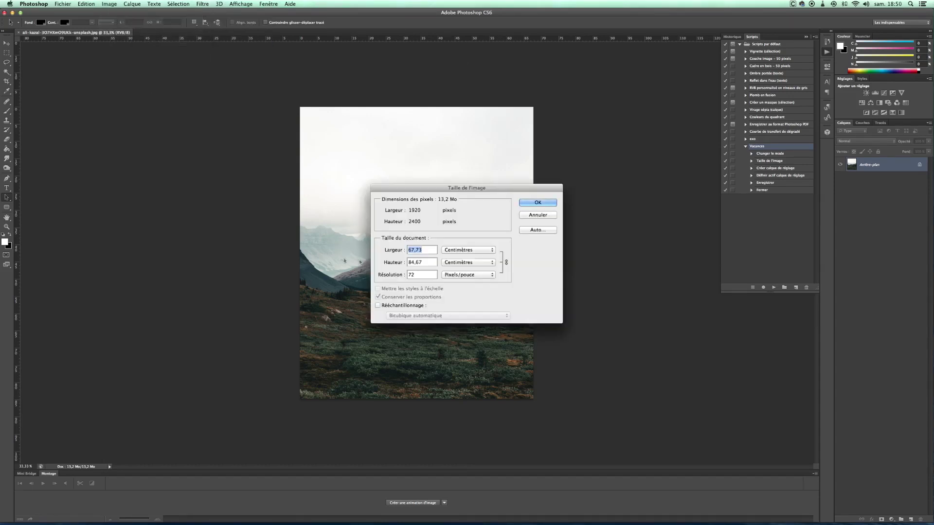
pyautogui.press('Tab')
pyautogui.press('Tab')
pyautogui.click(535, 203)
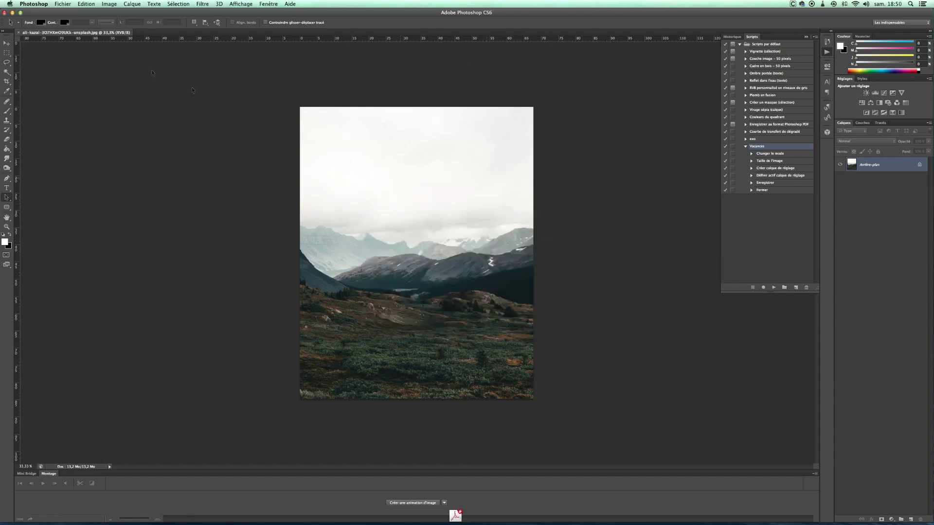
# Step: Switch to Finder and open the last JPEG from the Vacances2 folder in Photoshop
pyautogui.hotkey('ctrl', 'Up')
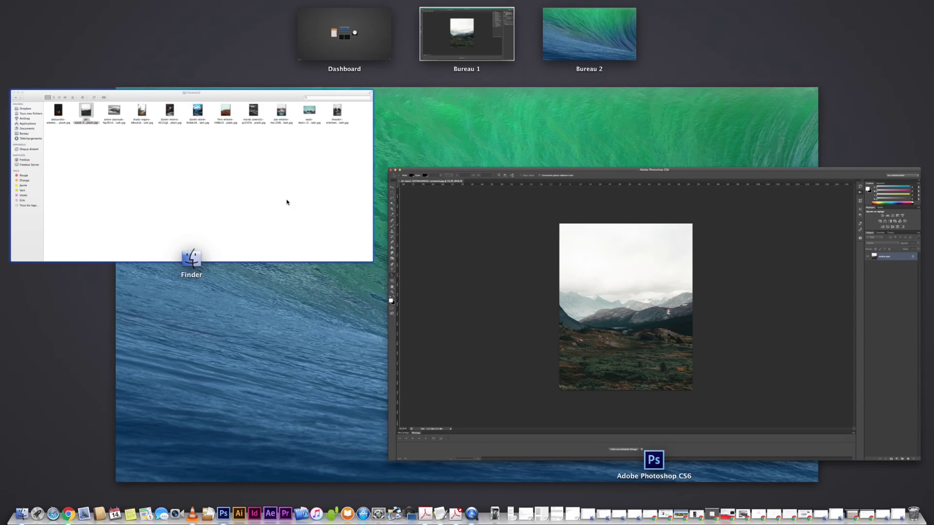
pyautogui.click(287, 202)
pyautogui.moveTo(402, 100); pyautogui.dragTo(384, 94)
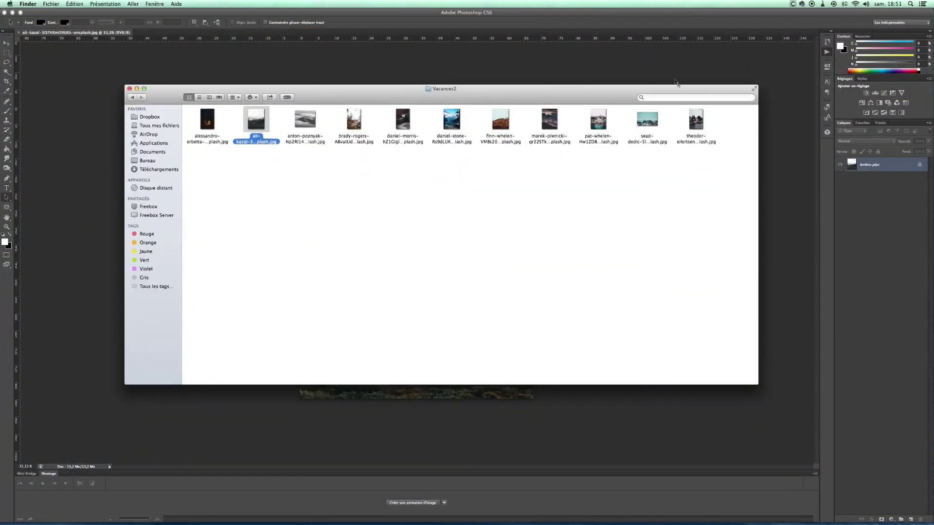
pyautogui.moveTo(690, 115); pyautogui.dragTo(649, 321)
pyautogui.moveTo(234, 523)
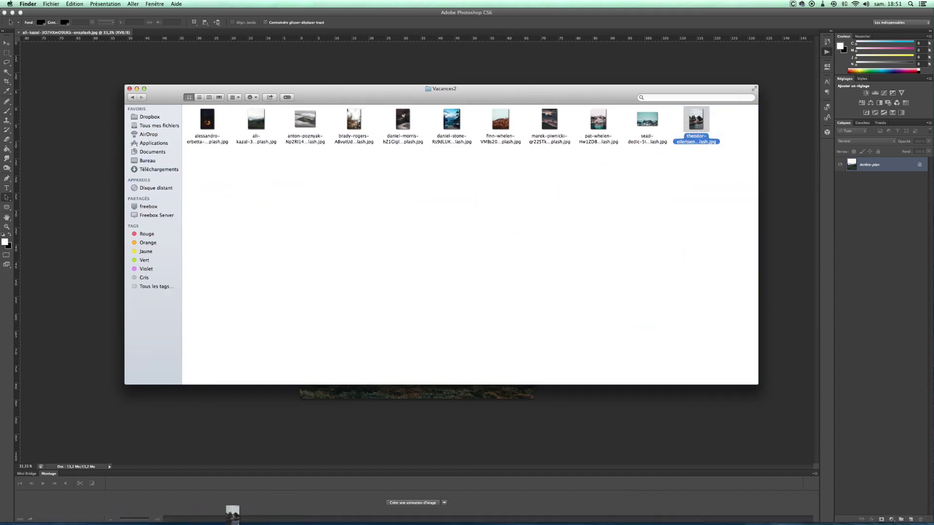
pyautogui.click(226, 515)
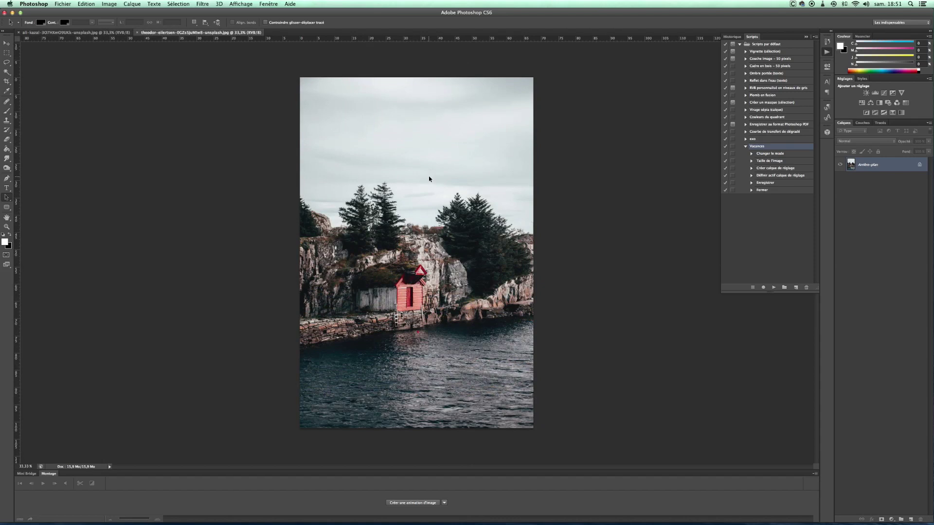
# Step: Check the colour mode of the last JPEG and its resolution in the image size settings
pyautogui.click(112, 4)
pyautogui.moveTo(110, 13)
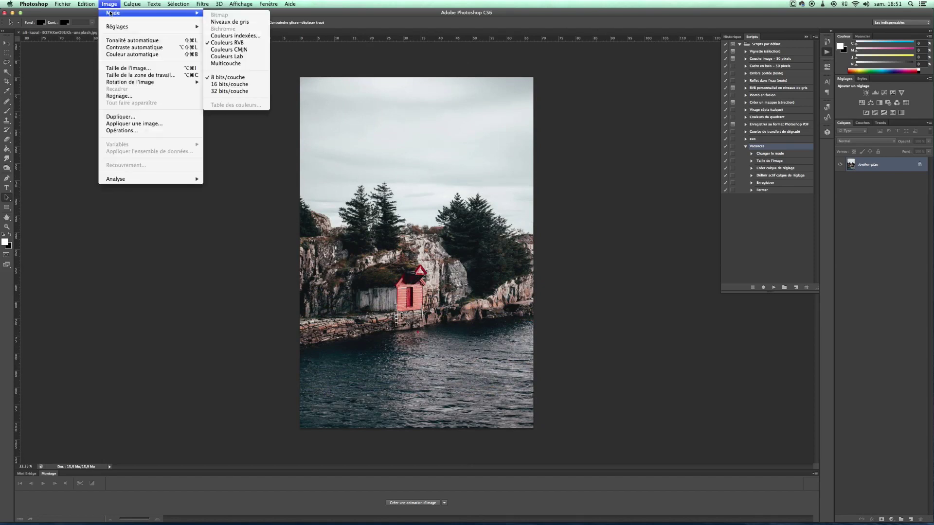
pyautogui.moveTo(162, 85)
pyautogui.click(161, 68)
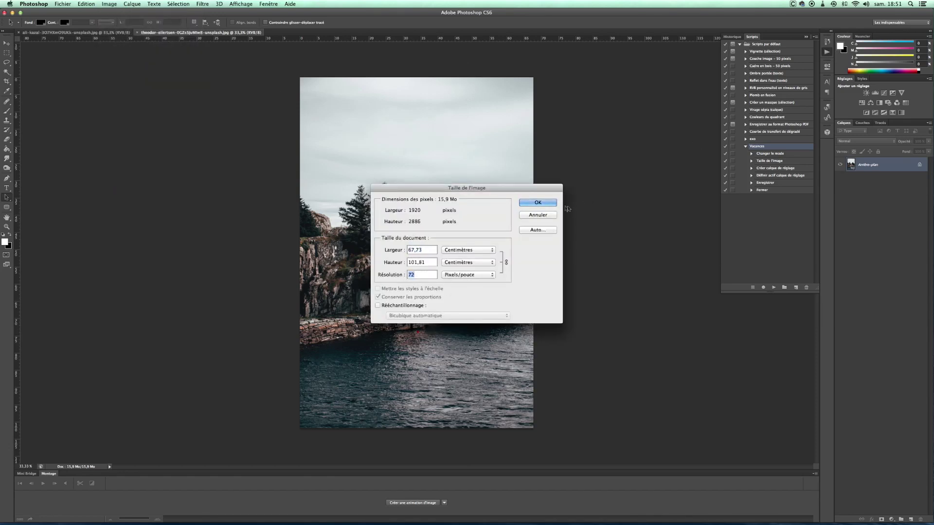
pyautogui.click(544, 203)
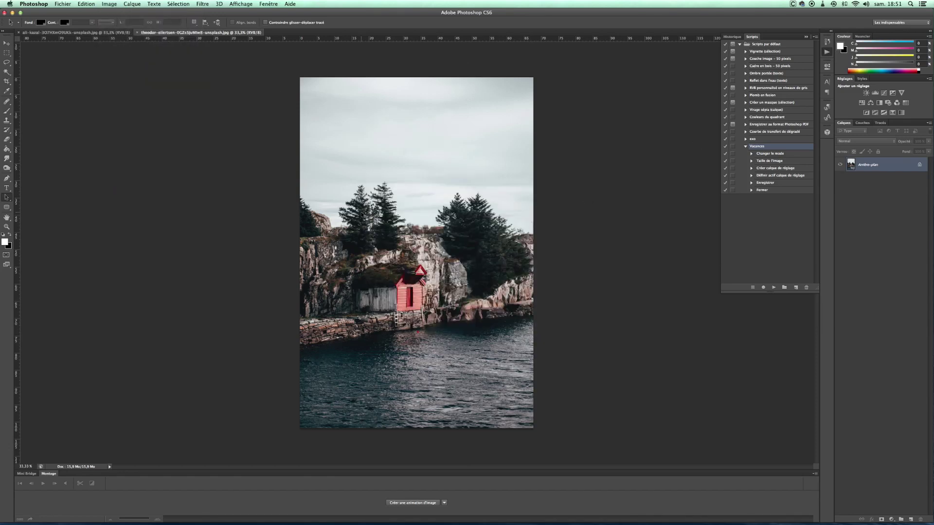
# Step: Switch to Finder, examine the original TIFF files in the Vacances folder, and return to the parent Photoshop folder
pyautogui.hotkey('ctrl', 'Up')
pyautogui.click(296, 183)
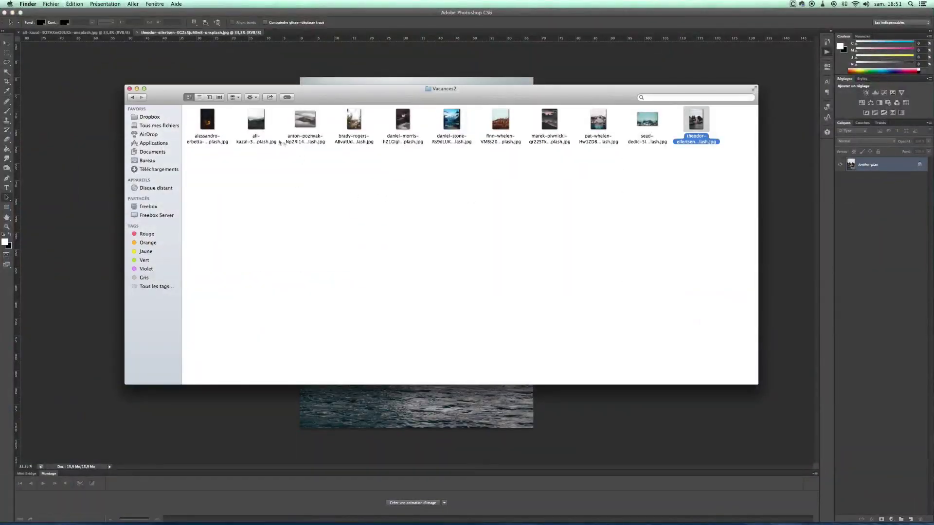
pyautogui.click(140, 98)
pyautogui.doubleClick(249, 120)
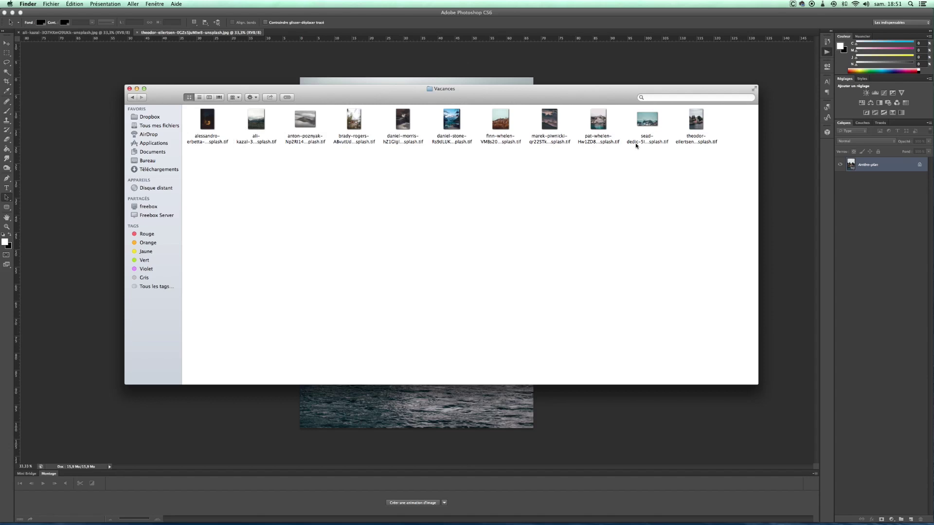
pyautogui.click(132, 98)
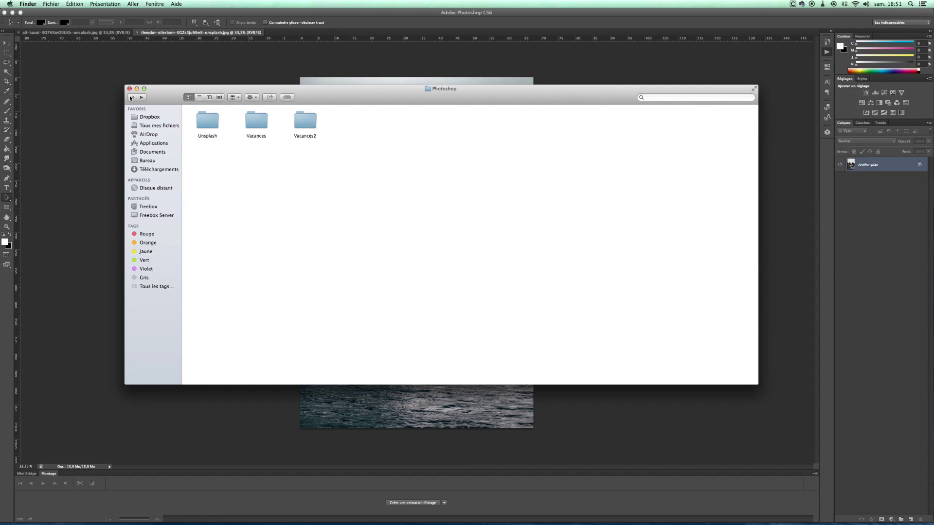
# Step: Switch back to Photoshop, close both open JPEG images and collapse the Scripts panel
pyautogui.click(111, 65)
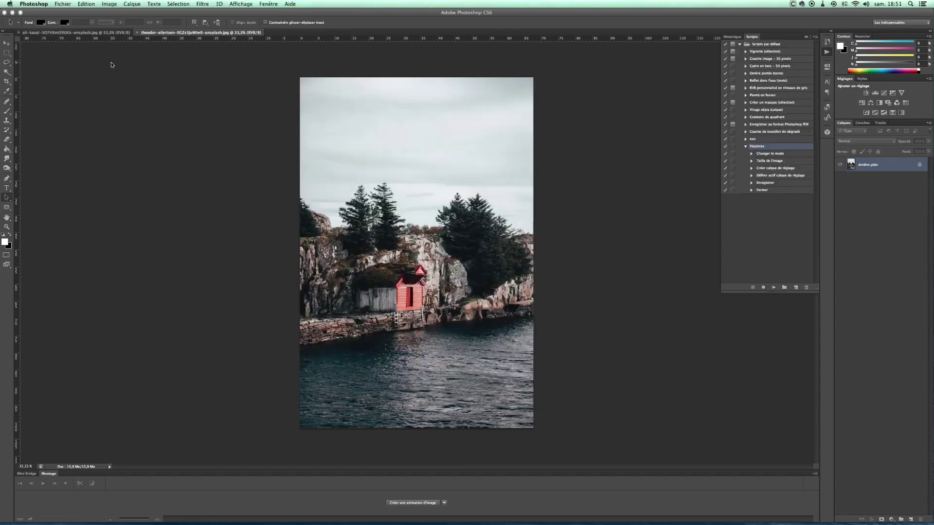
pyautogui.click(137, 32)
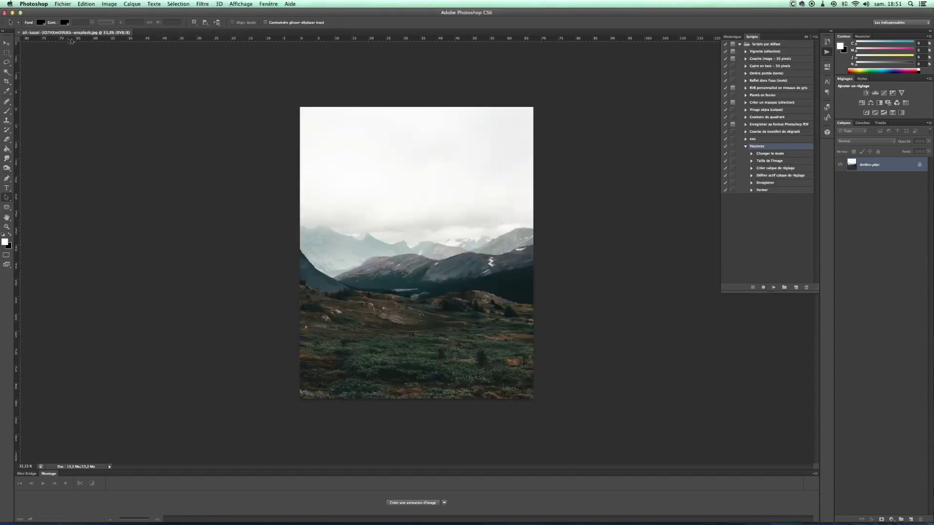
pyautogui.click(18, 32)
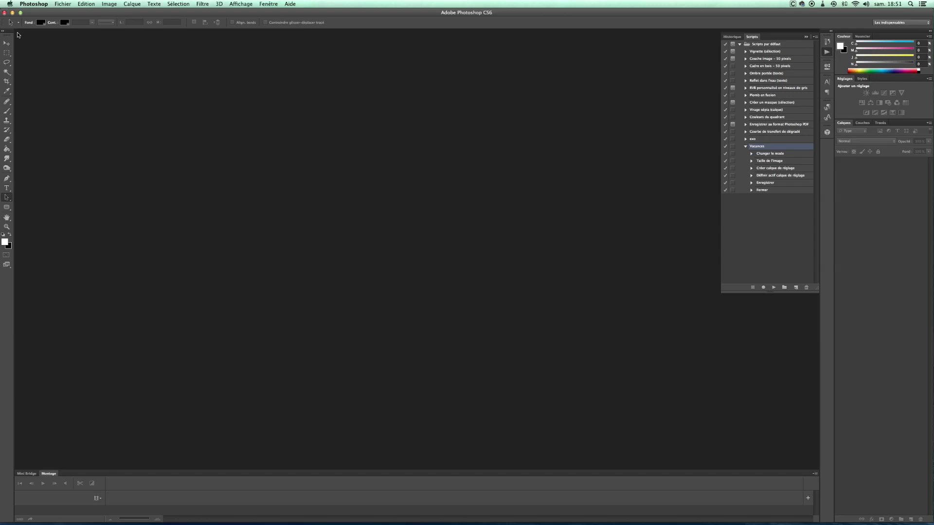
pyautogui.click(806, 37)
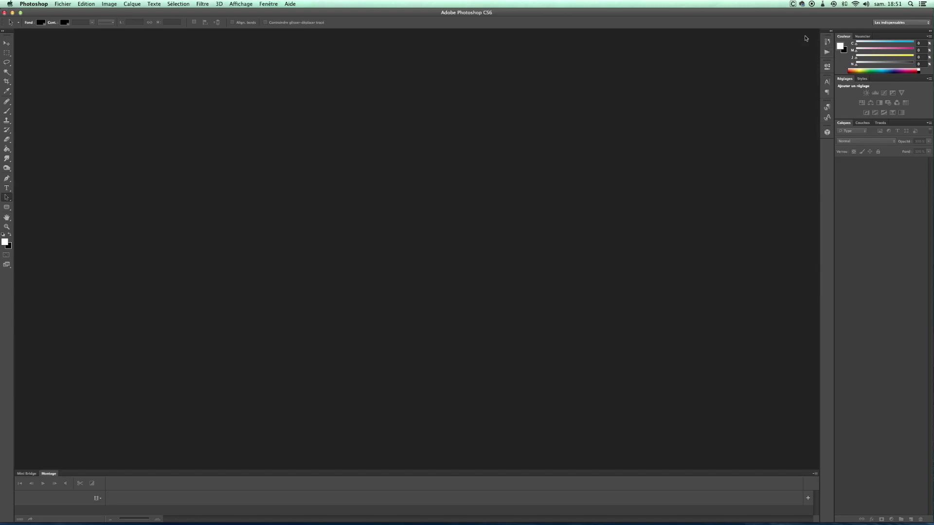
pyautogui.hotkey('ctrl', 'Up')
pyautogui.click(463, 219)
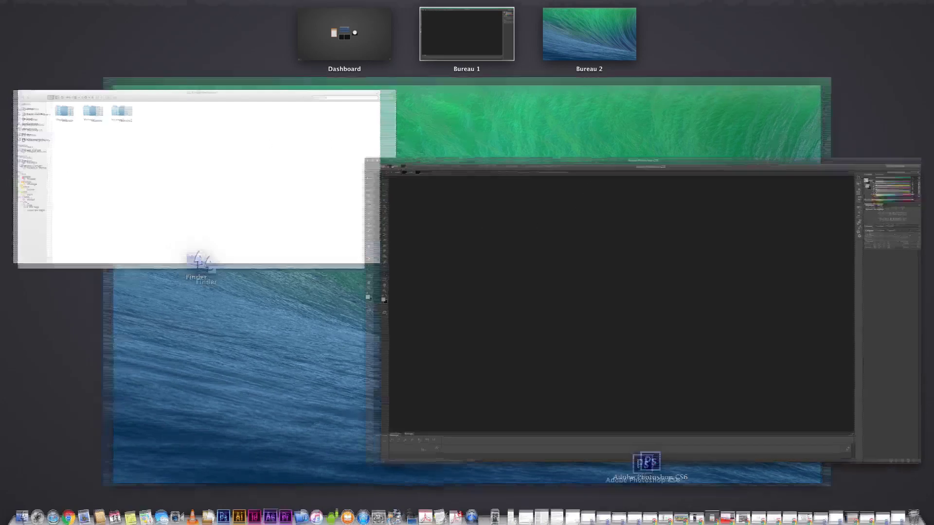